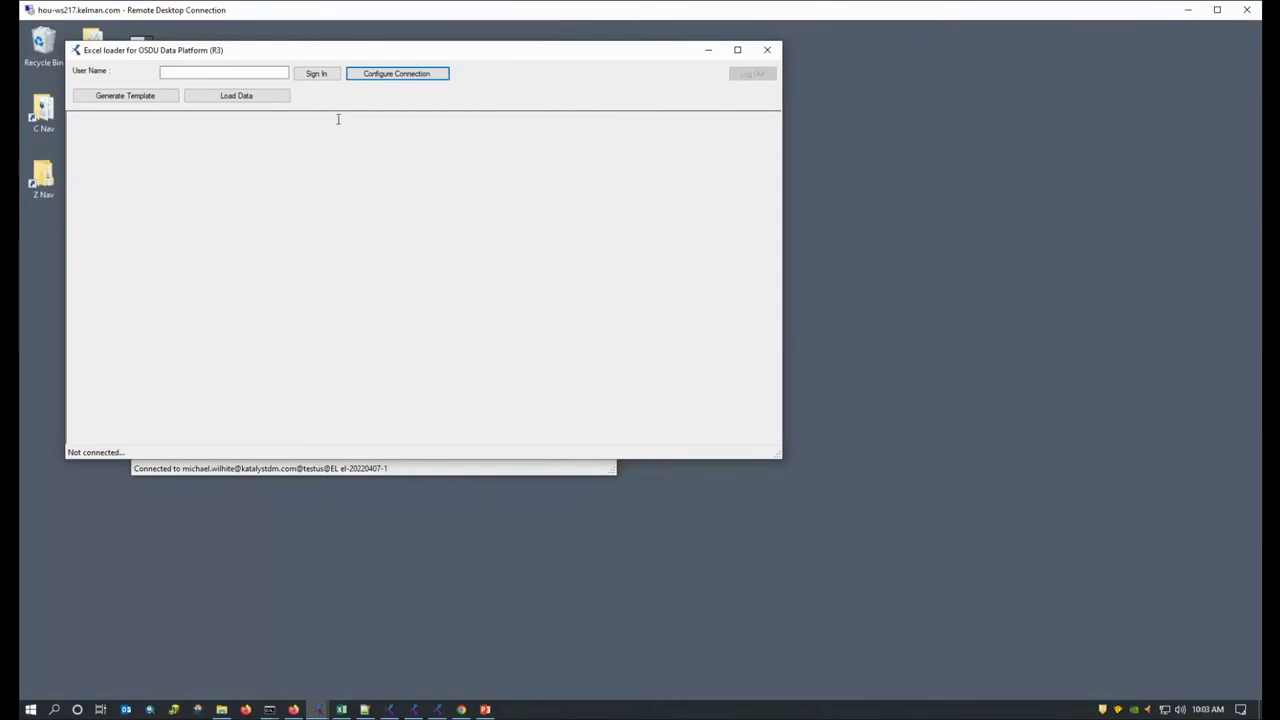
Step: Review the OSDU connection settings form in the Excel loader, close it without applying, and bring the already connected loader window forward
click(393, 74)
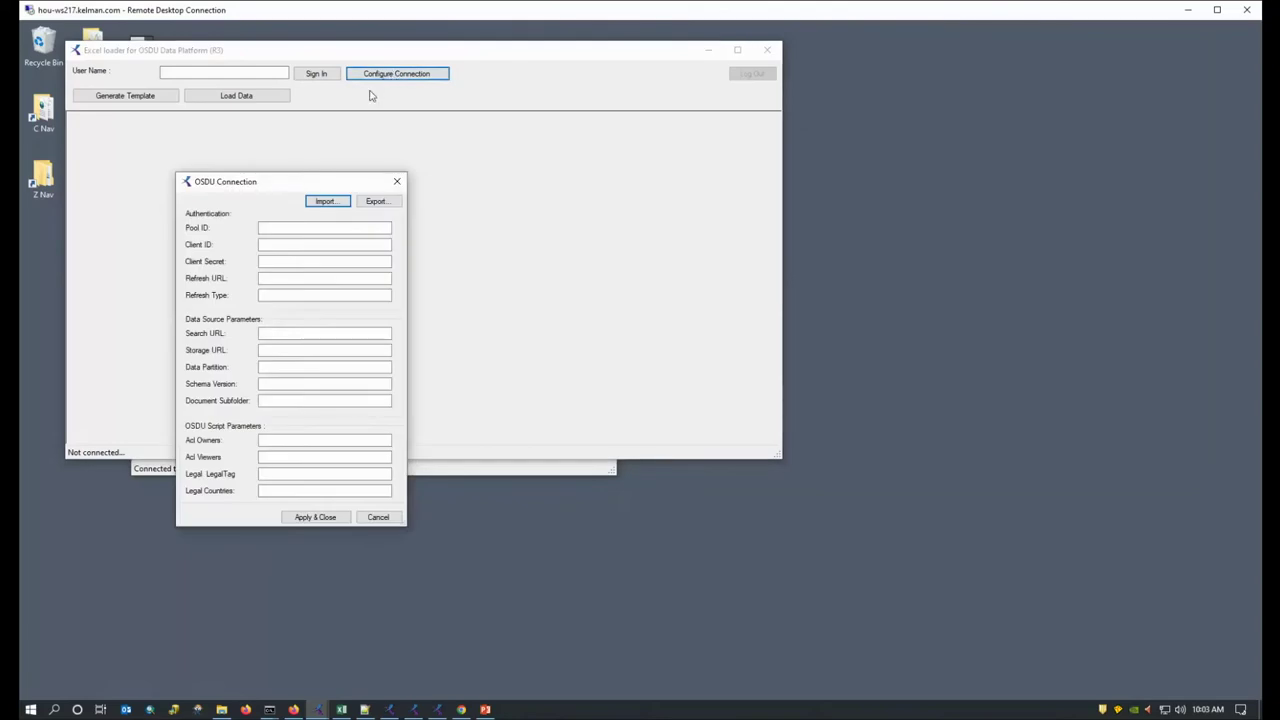
drag(283, 183, 254, 177)
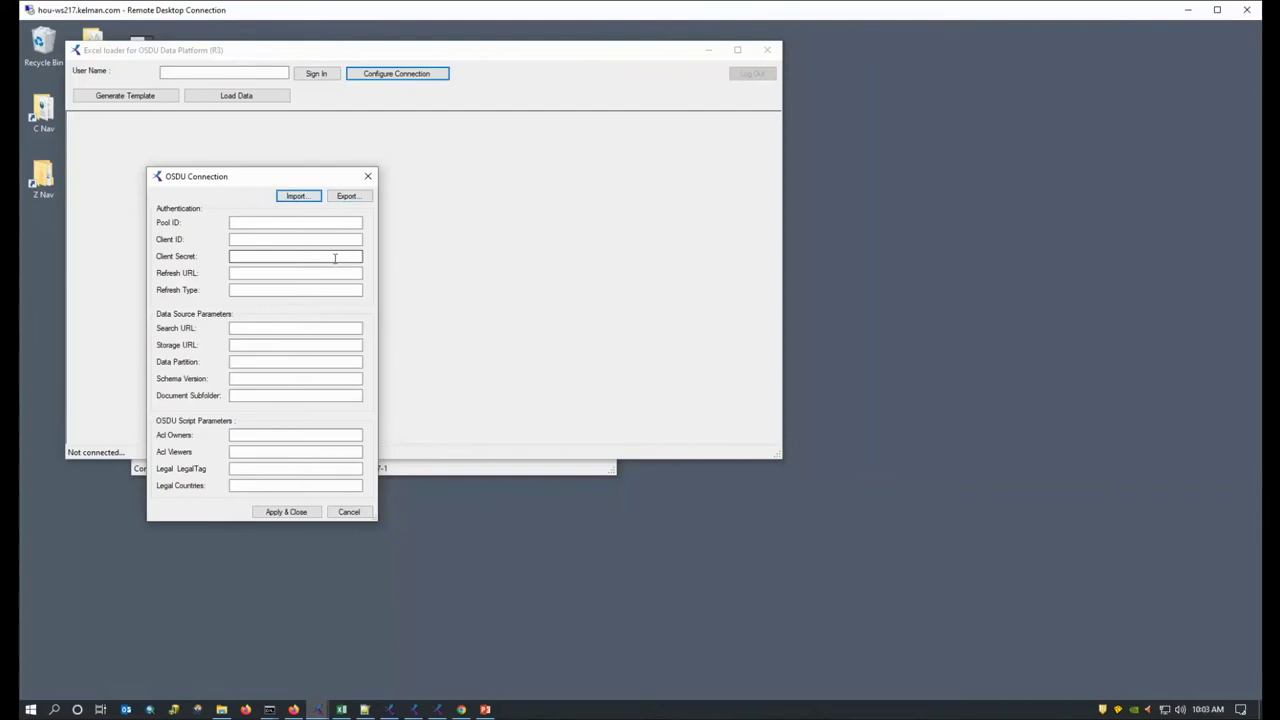
click(349, 512)
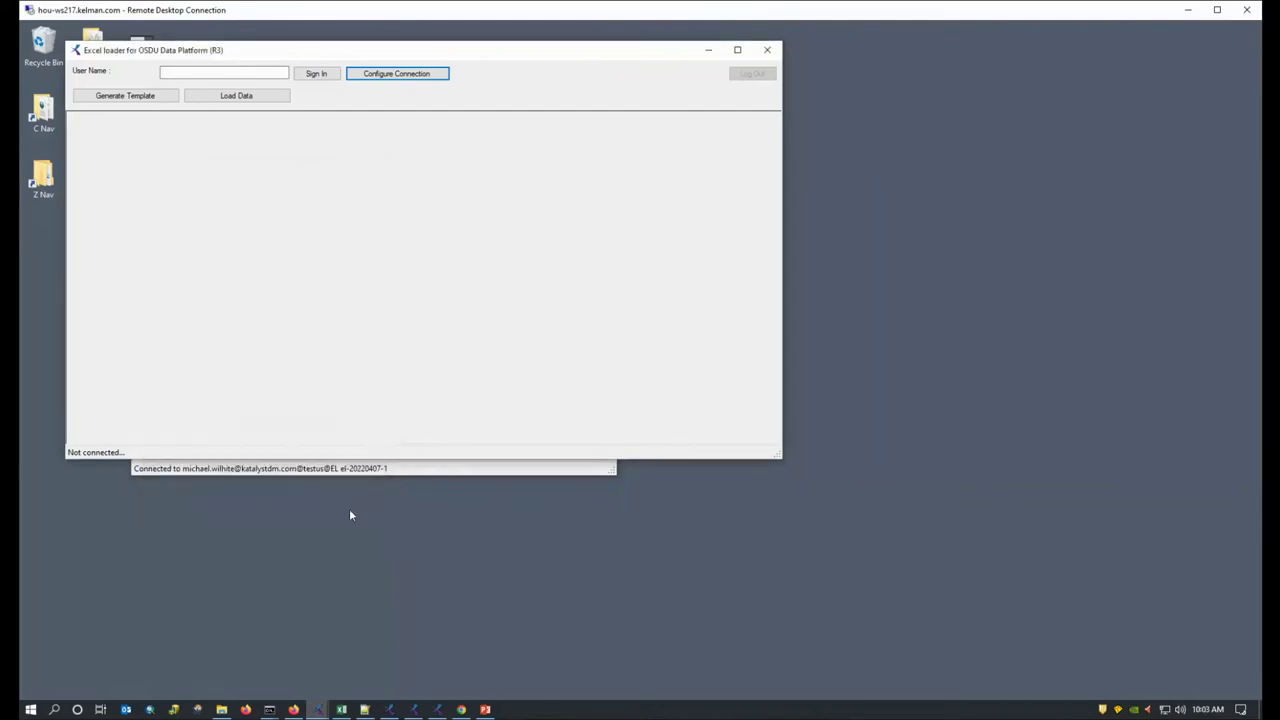
click(416, 476)
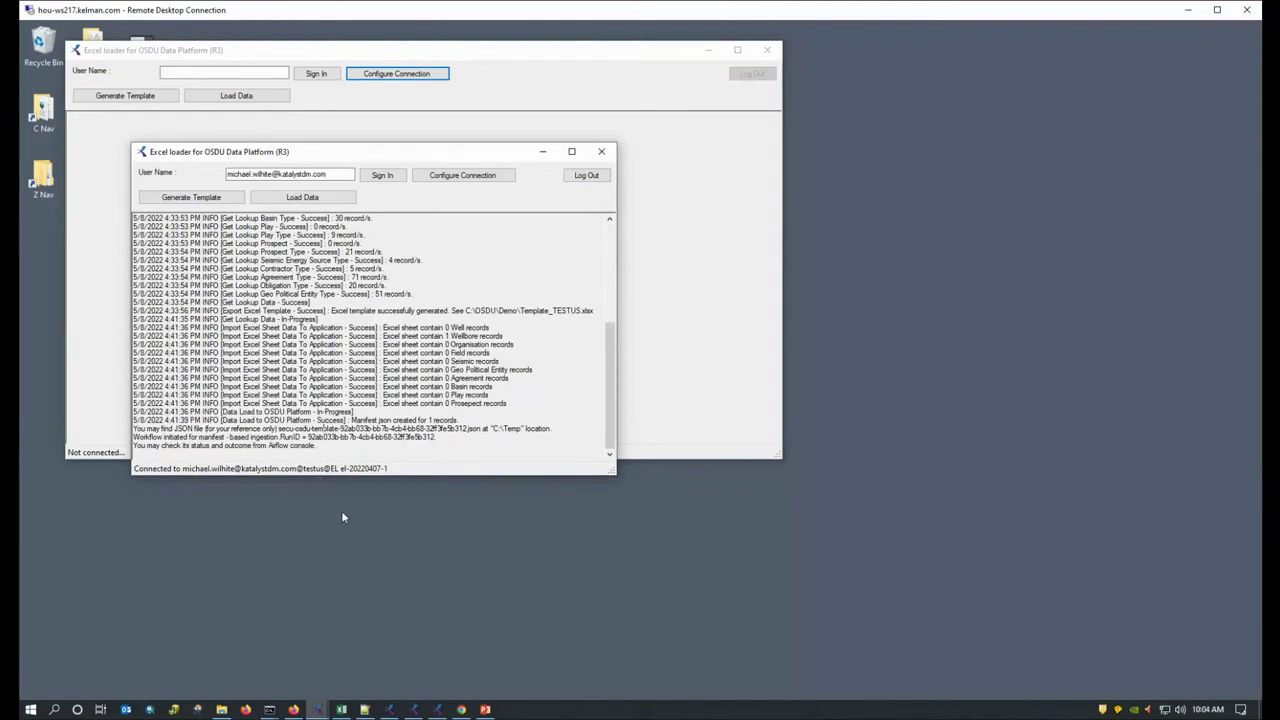
Step: Switch to Template_OSDU.xlsx in Excel and inspect the Wellbore sheet's TrajectoryTypeID options and StartDrillingDate input rule in row 2
click(344, 711)
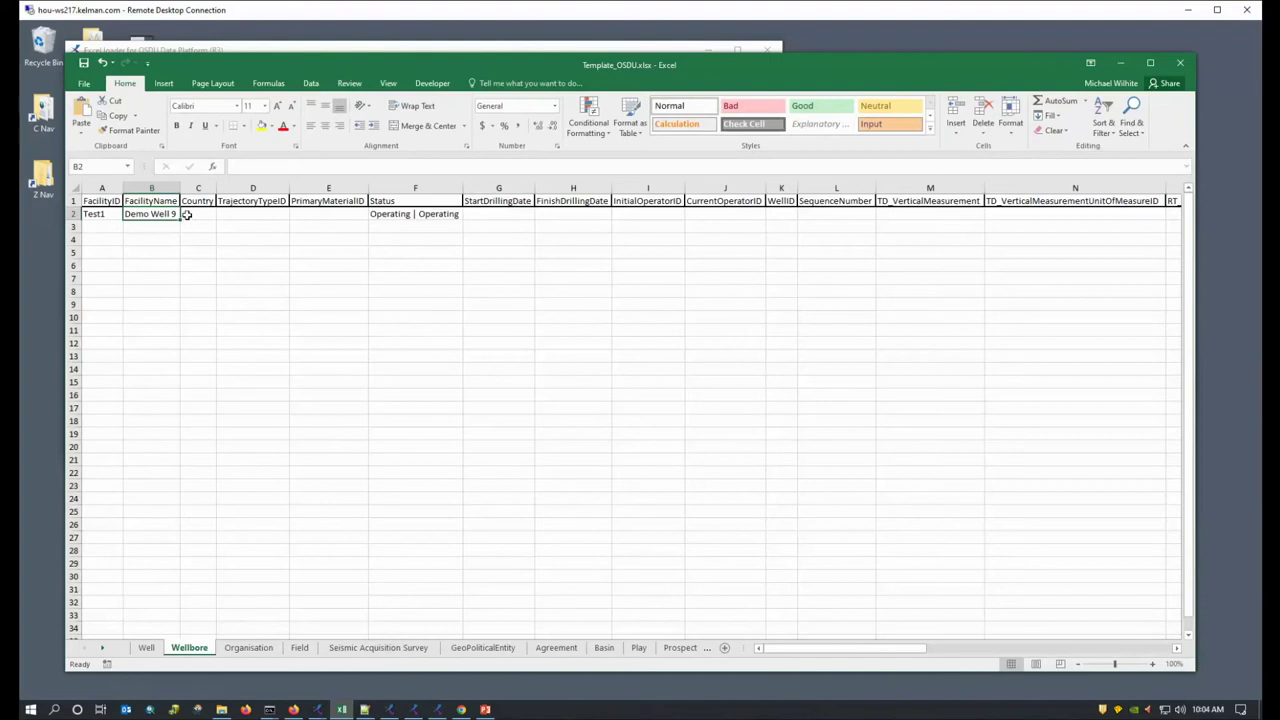
click(262, 214)
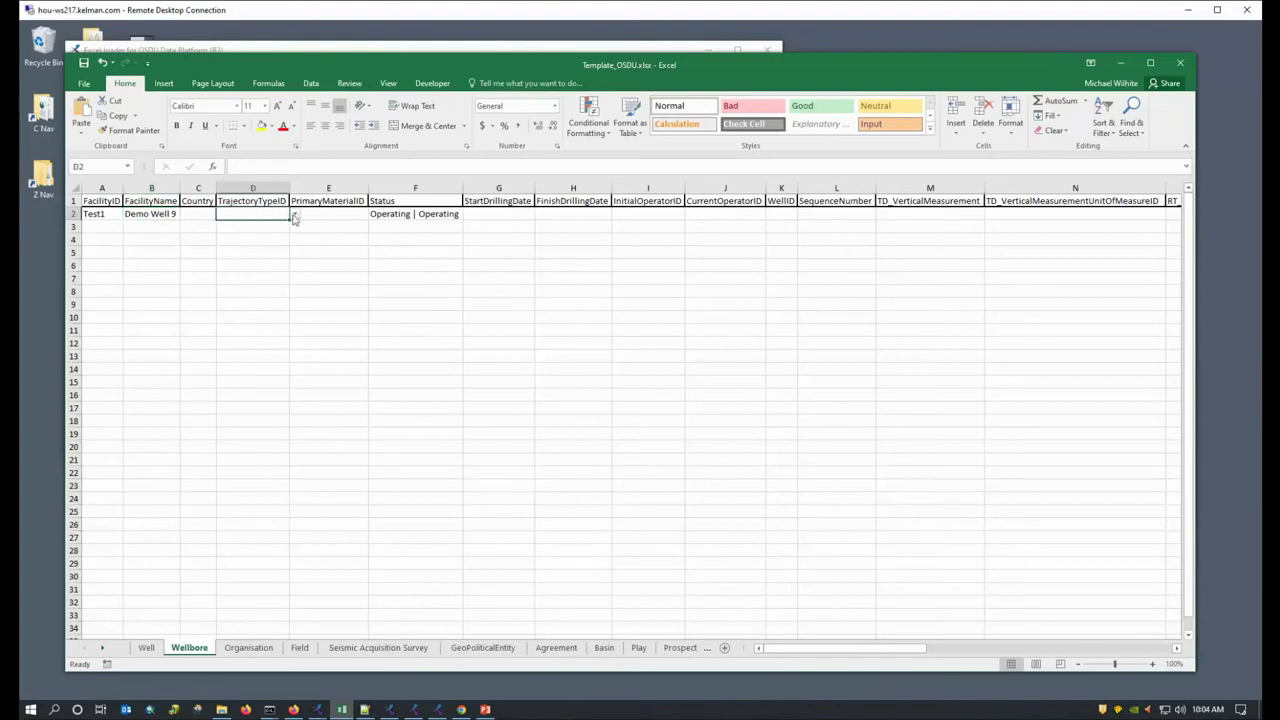
click(295, 217)
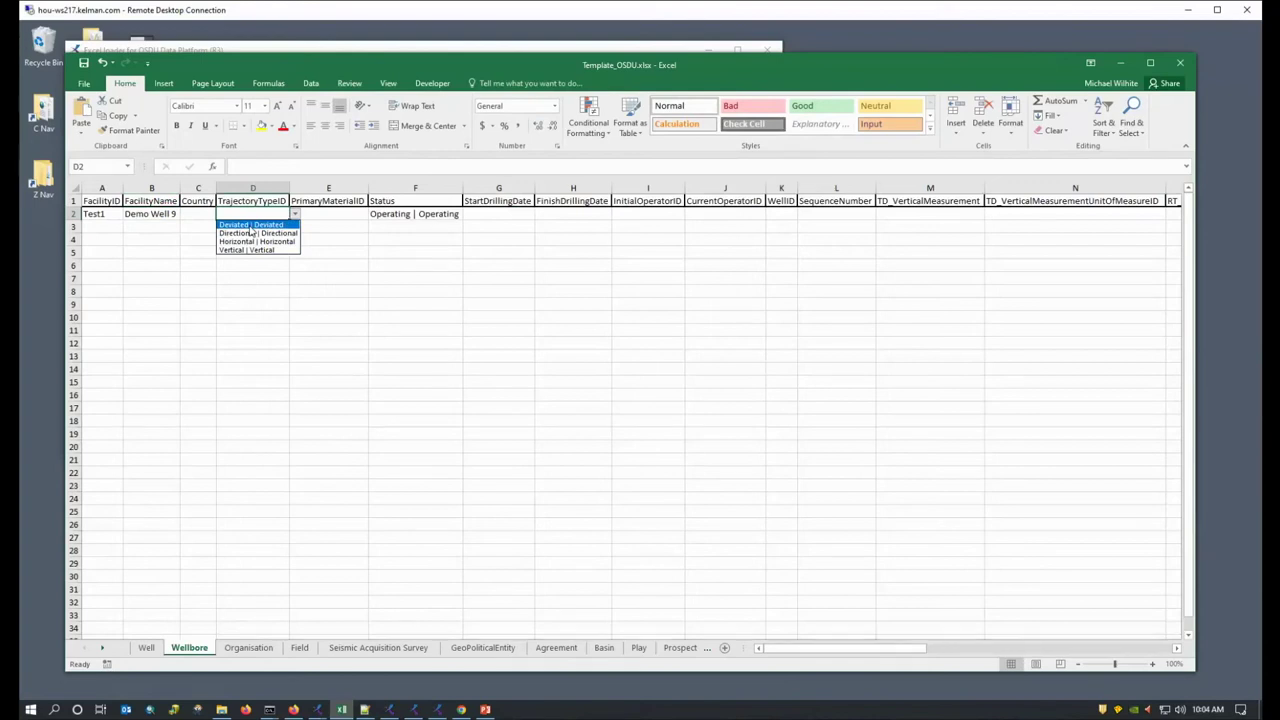
click(196, 214)
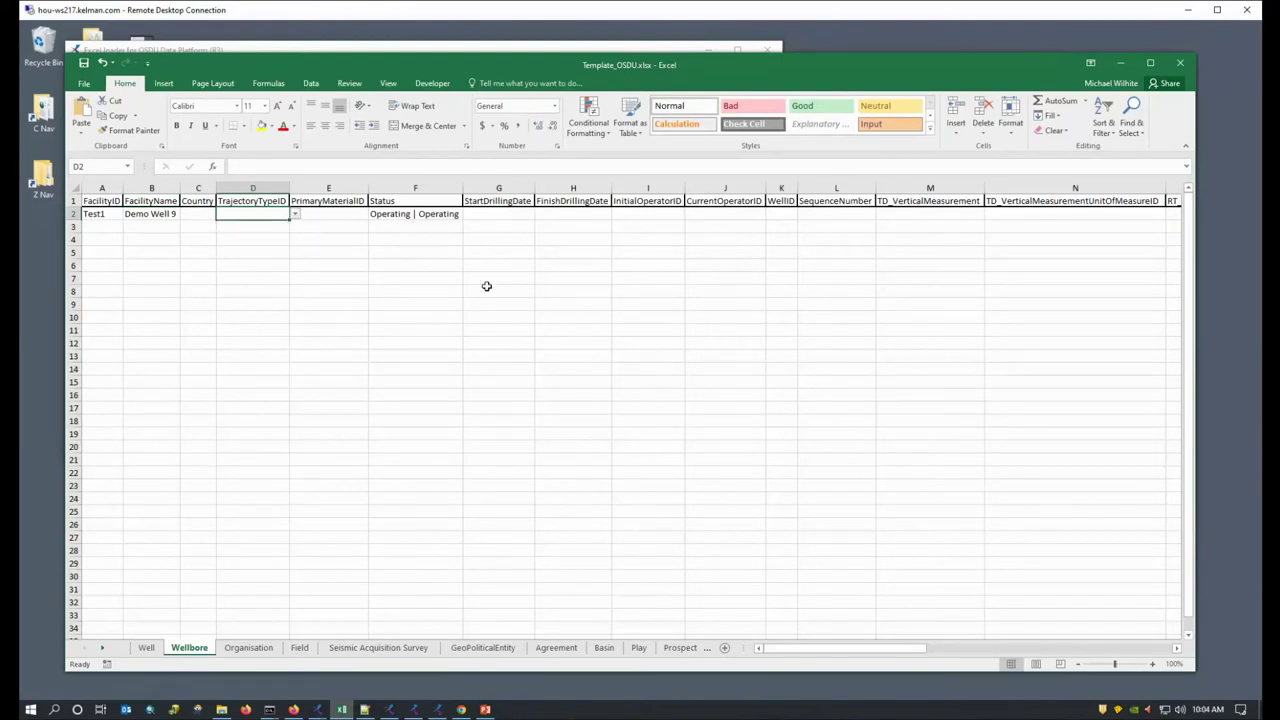
click(519, 213)
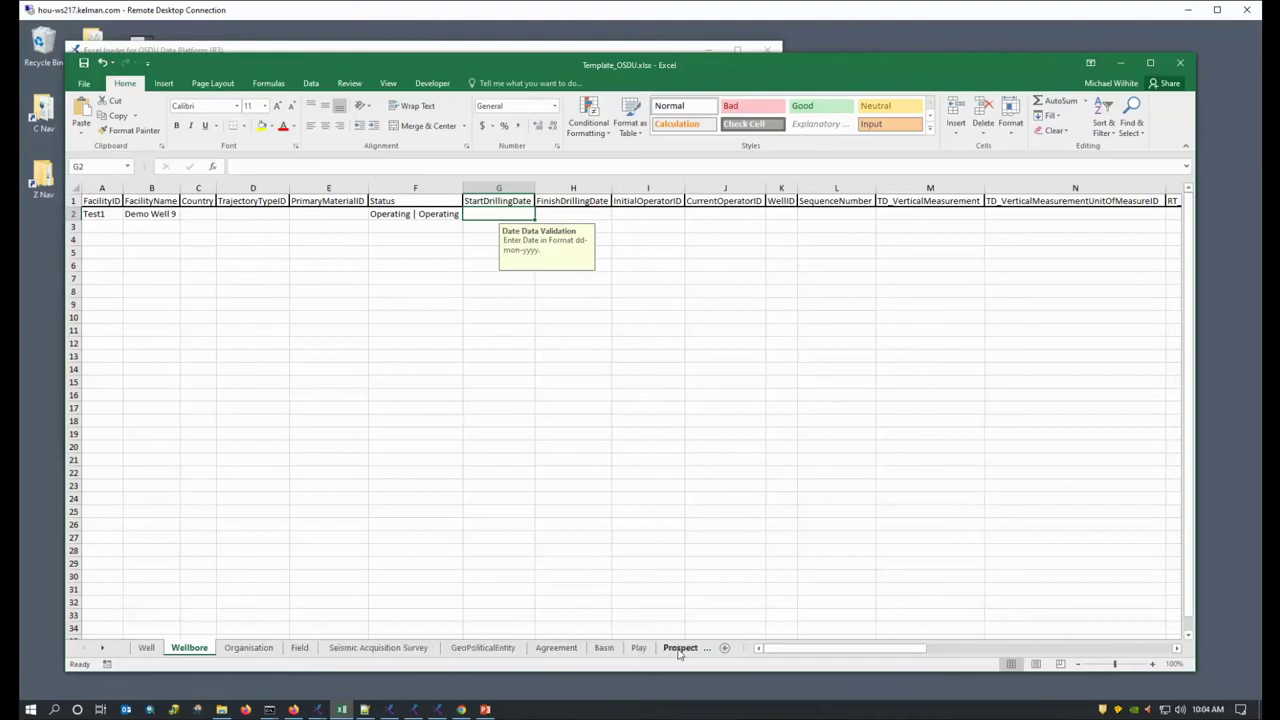
Step: View the column headers of the Well sheet, return to the Wellbore sheet, and minimize the workbook
click(146, 648)
click(753, 204)
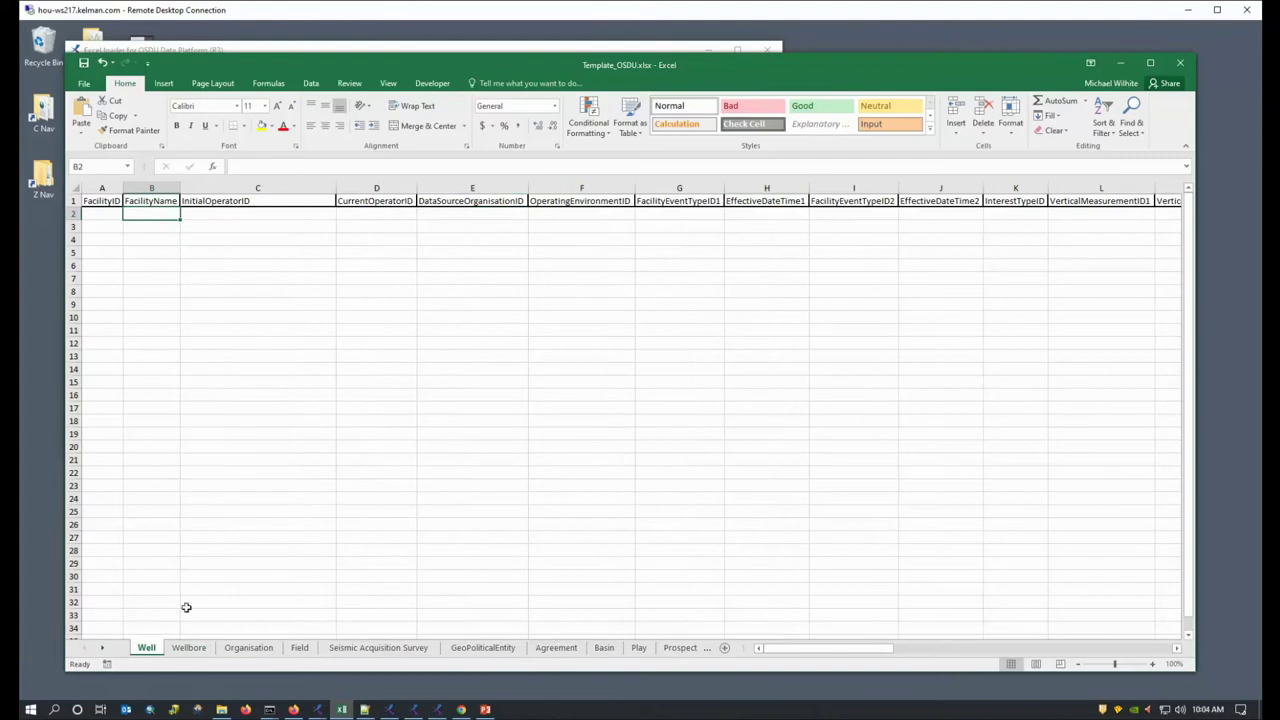
click(189, 648)
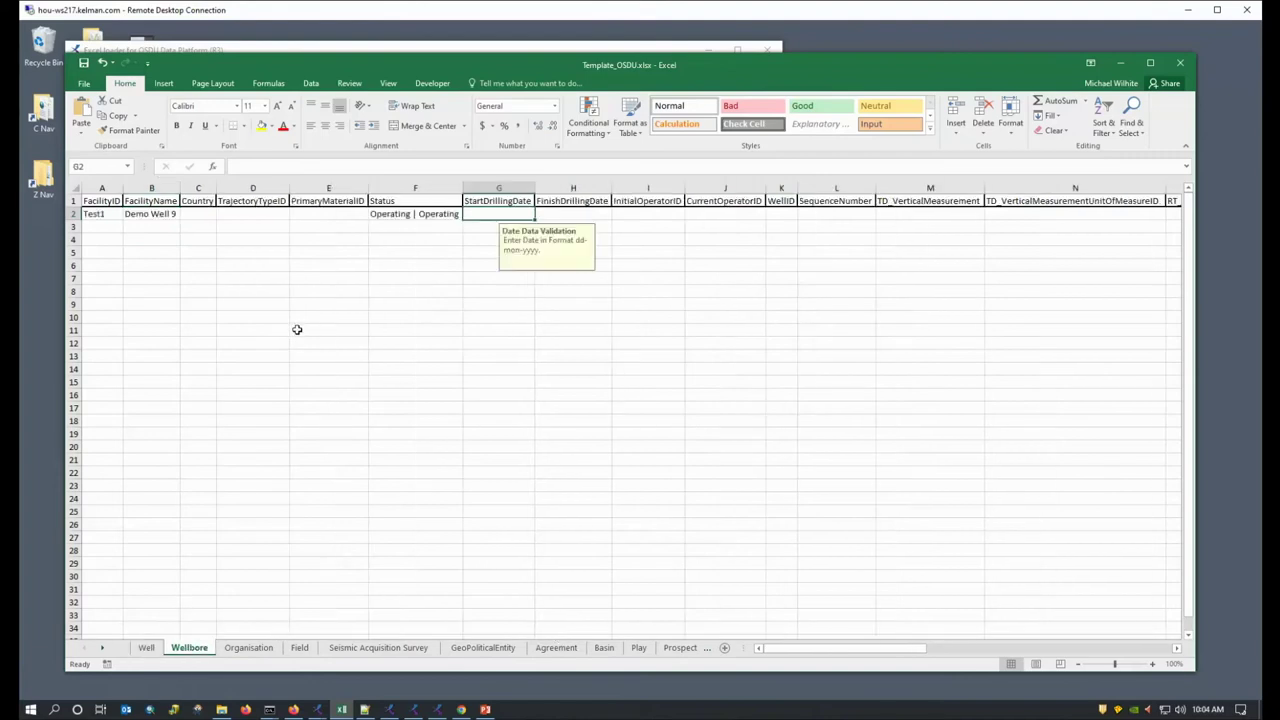
click(1121, 63)
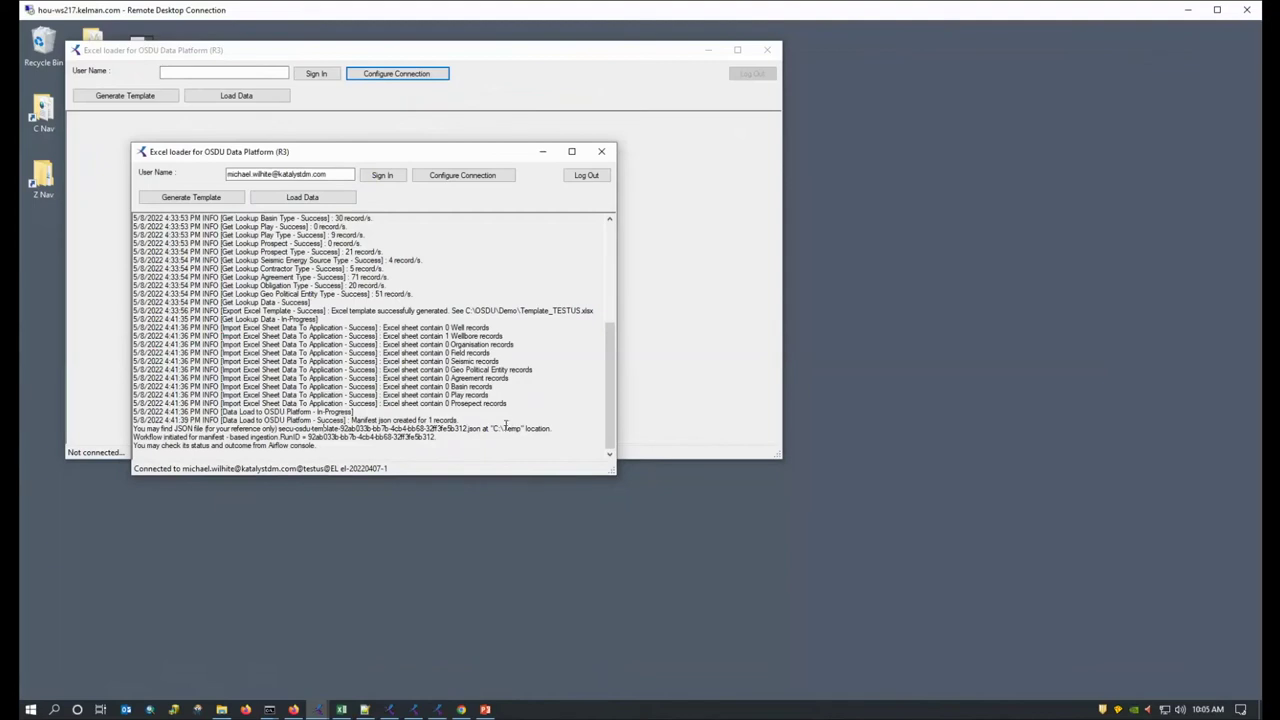
Step: Switch to Notepad++ to examine the Excel loader's JSON manifest, and minimize it when done
click(365, 709)
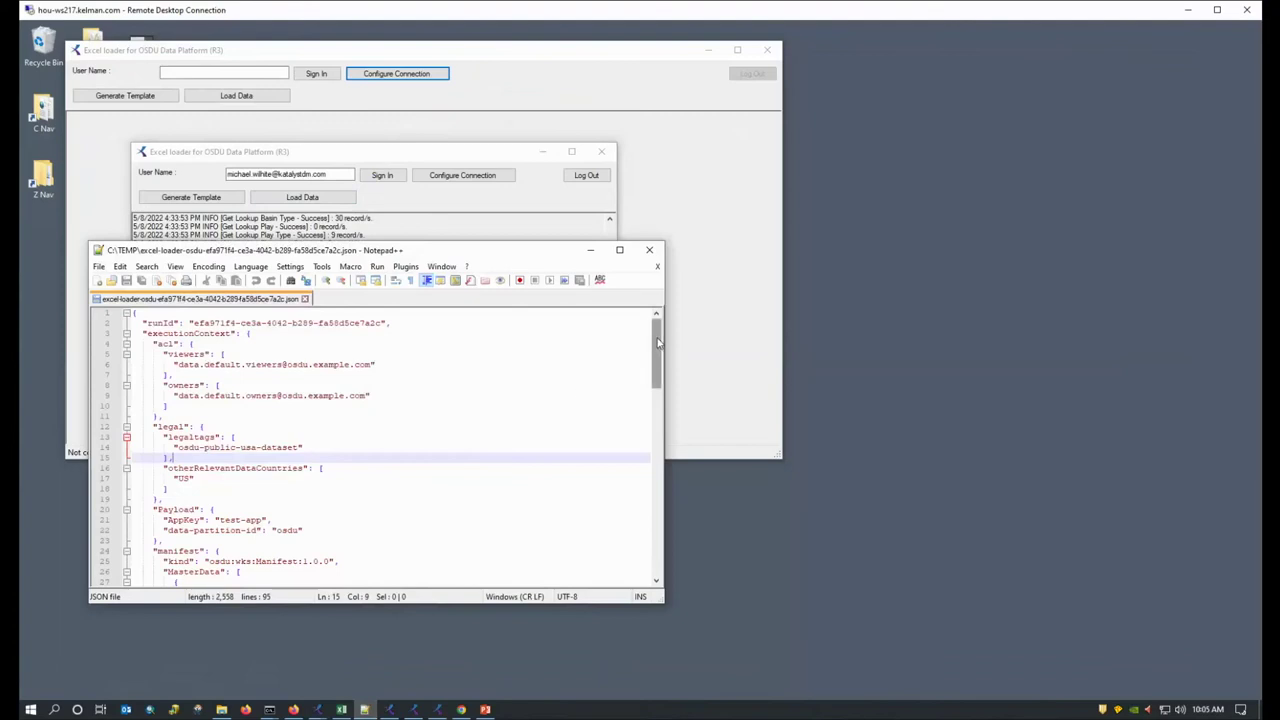
mouse_move(657, 342)
mouse_down()
mouse_move(650, 518)
mouse_move(657, 334)
mouse_up()
click(590, 250)
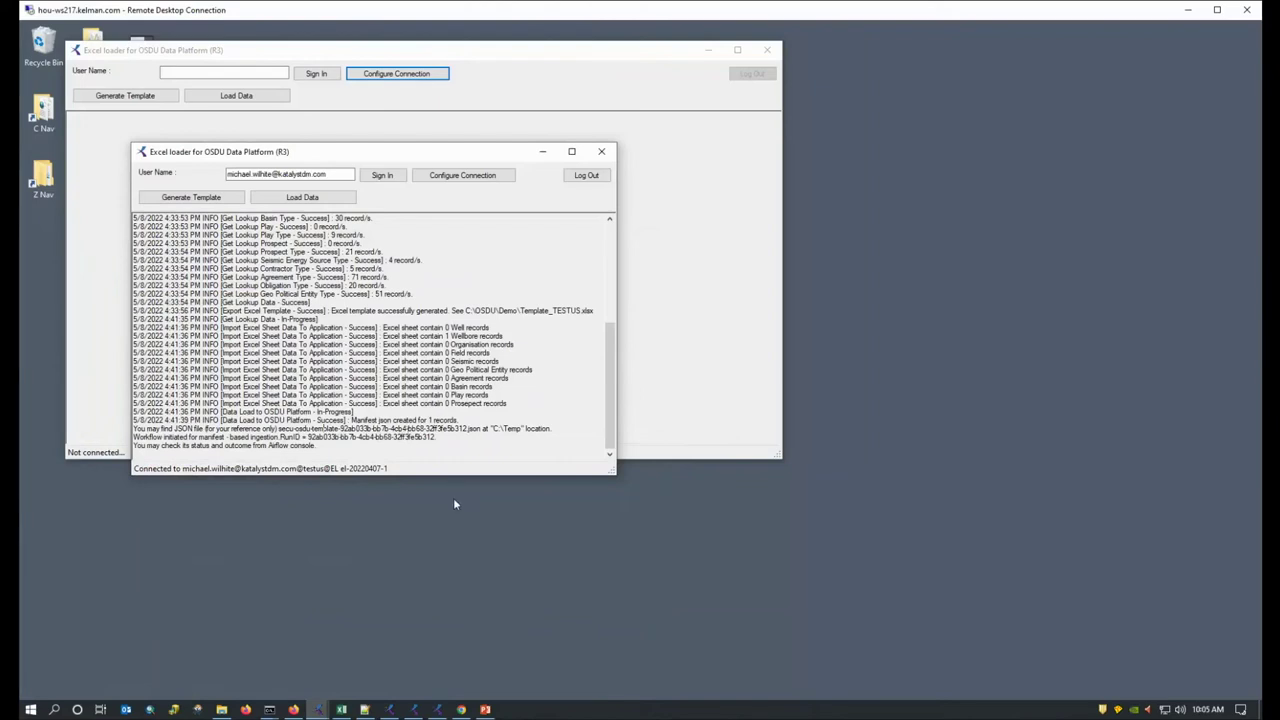
Step: Switch to Airflow in Firefox, examine the Osdu_ingest DAG in its tree and graph views, and minimize the browser
click(294, 709)
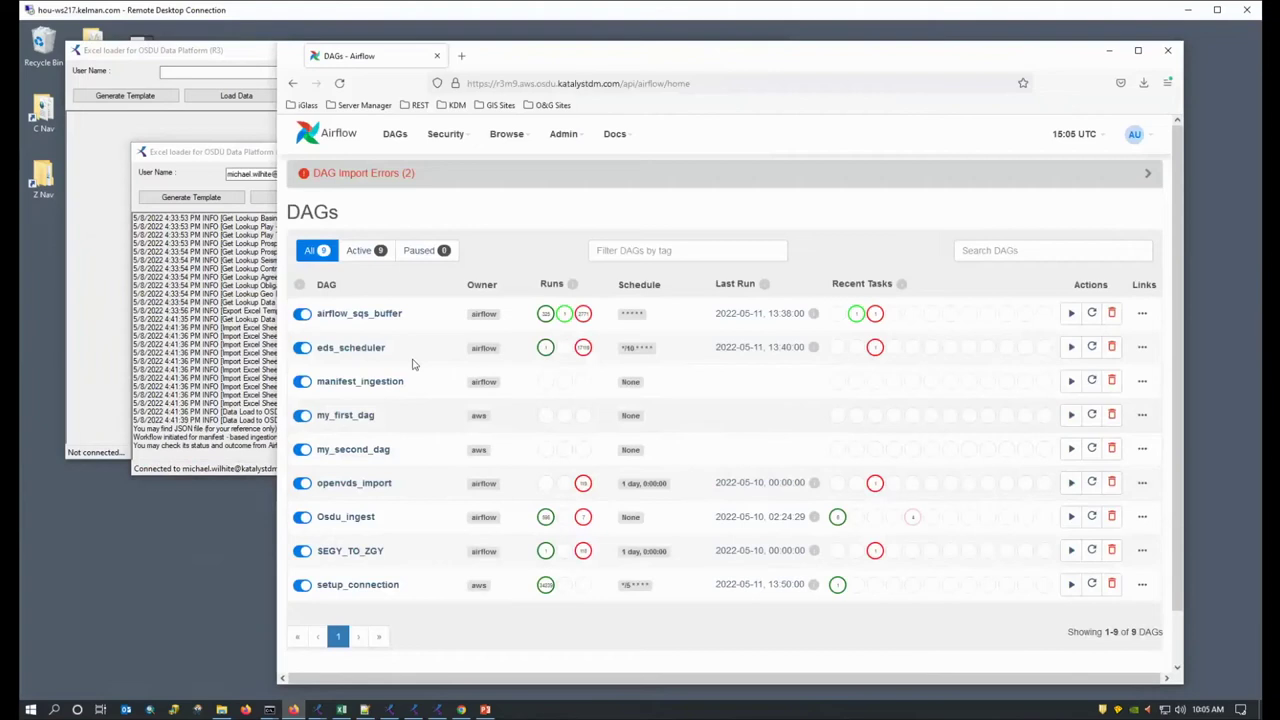
click(352, 522)
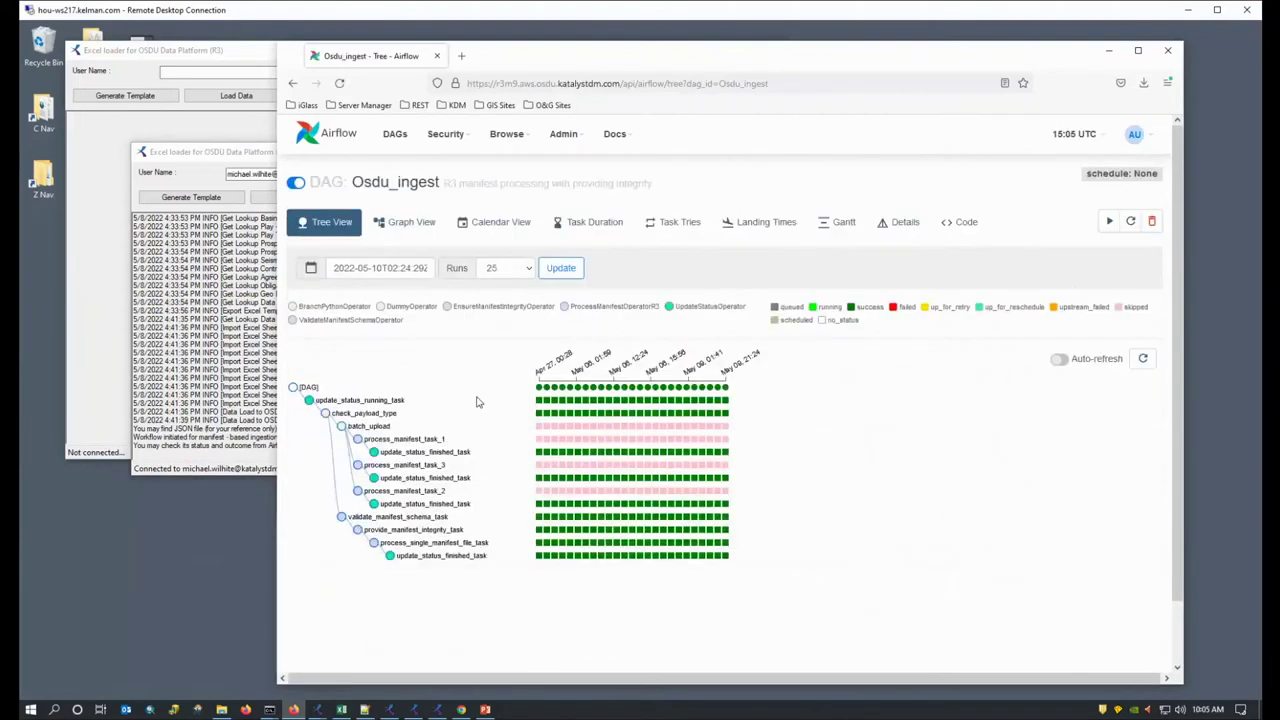
click(415, 224)
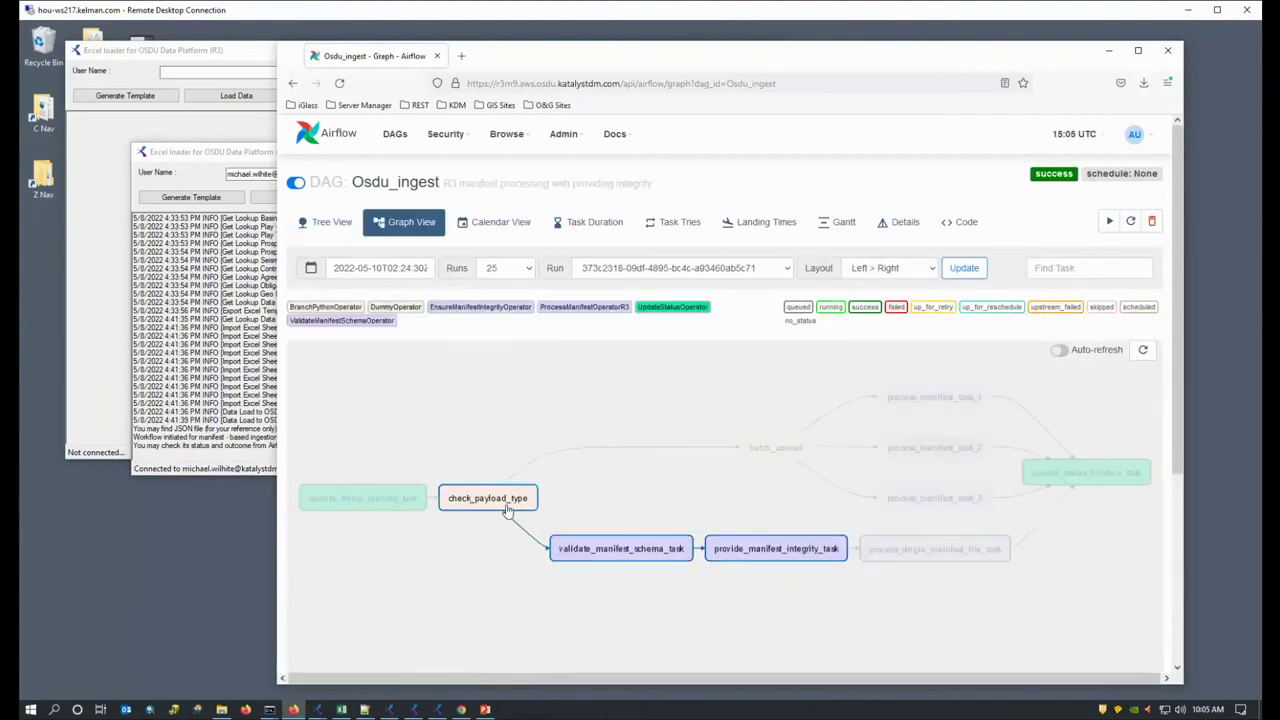
click(1108, 50)
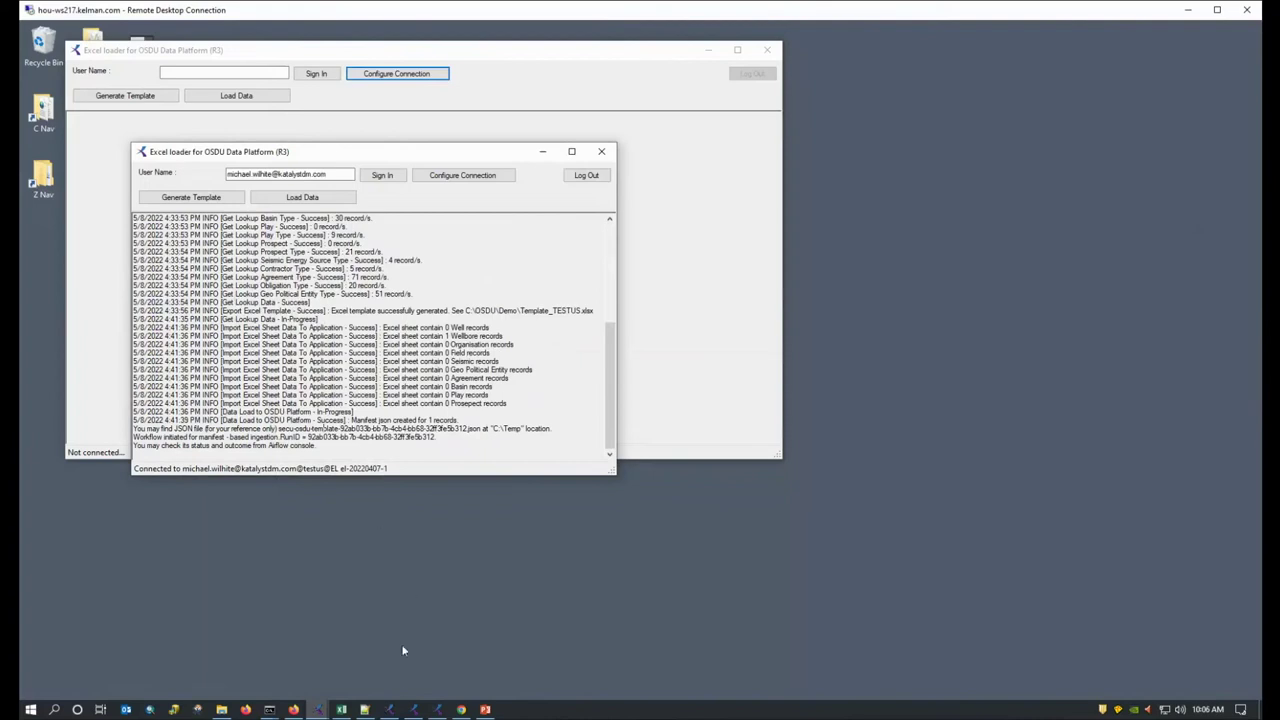
Step: Switch to the SegY Loader and open the text file header and byte location adjustment for the listed SEG-Y file
click(390, 709)
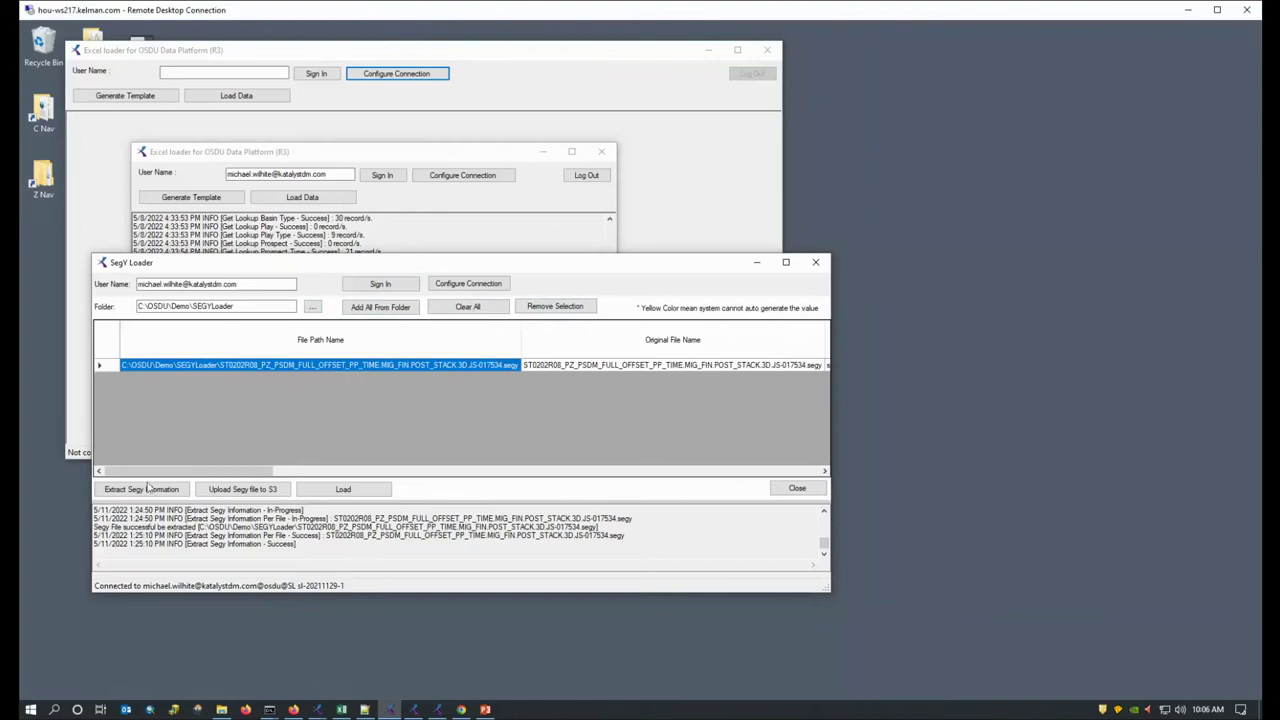
mouse_move(191, 470)
mouse_down()
mouse_move(358, 480)
mouse_move(366, 449)
mouse_move(373, 477)
mouse_move(556, 470)
mouse_move(254, 470)
mouse_up()
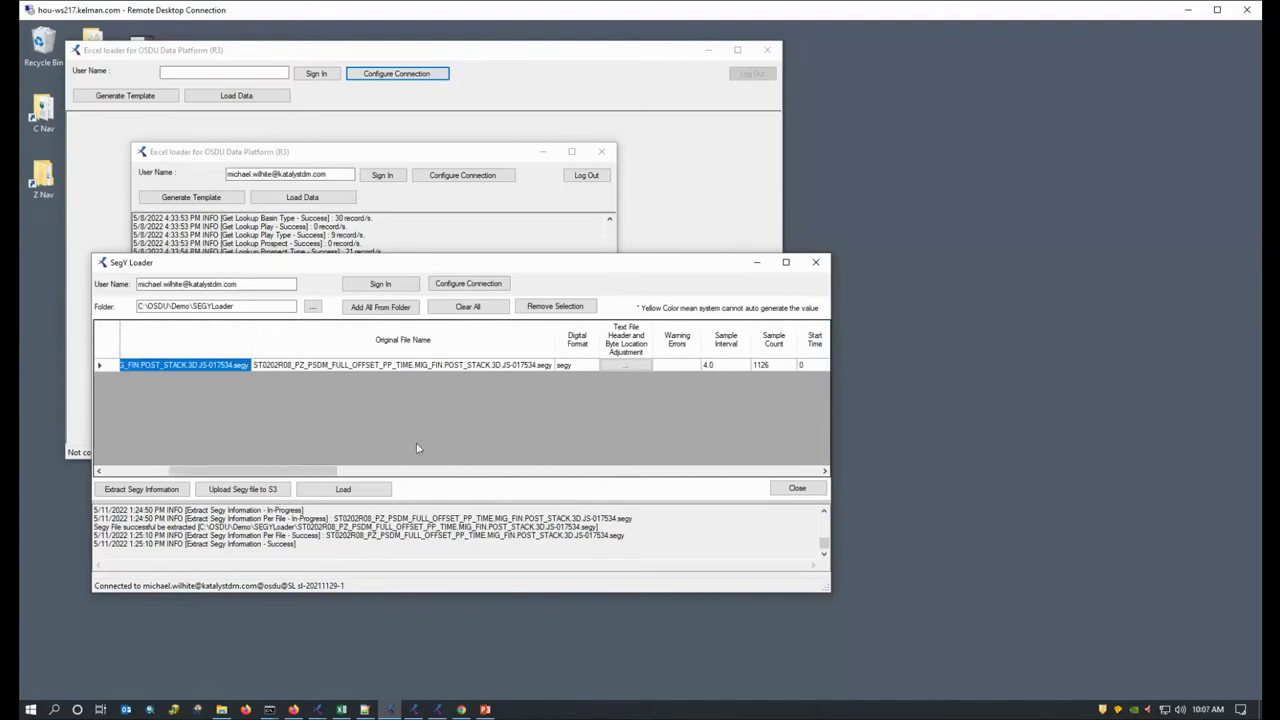
click(627, 367)
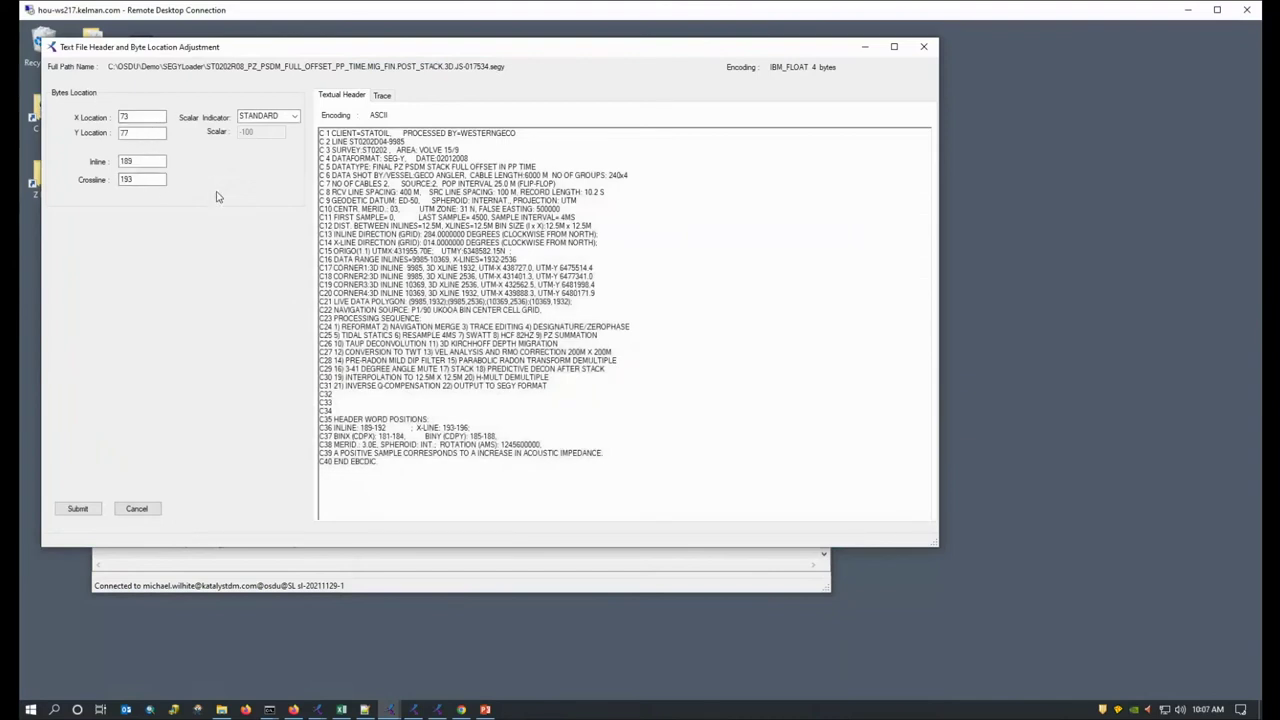
Step: Examine the SEG-Y file's trace header attributes and scalar indicator options, and cancel the byte location adjustment without changes
click(383, 97)
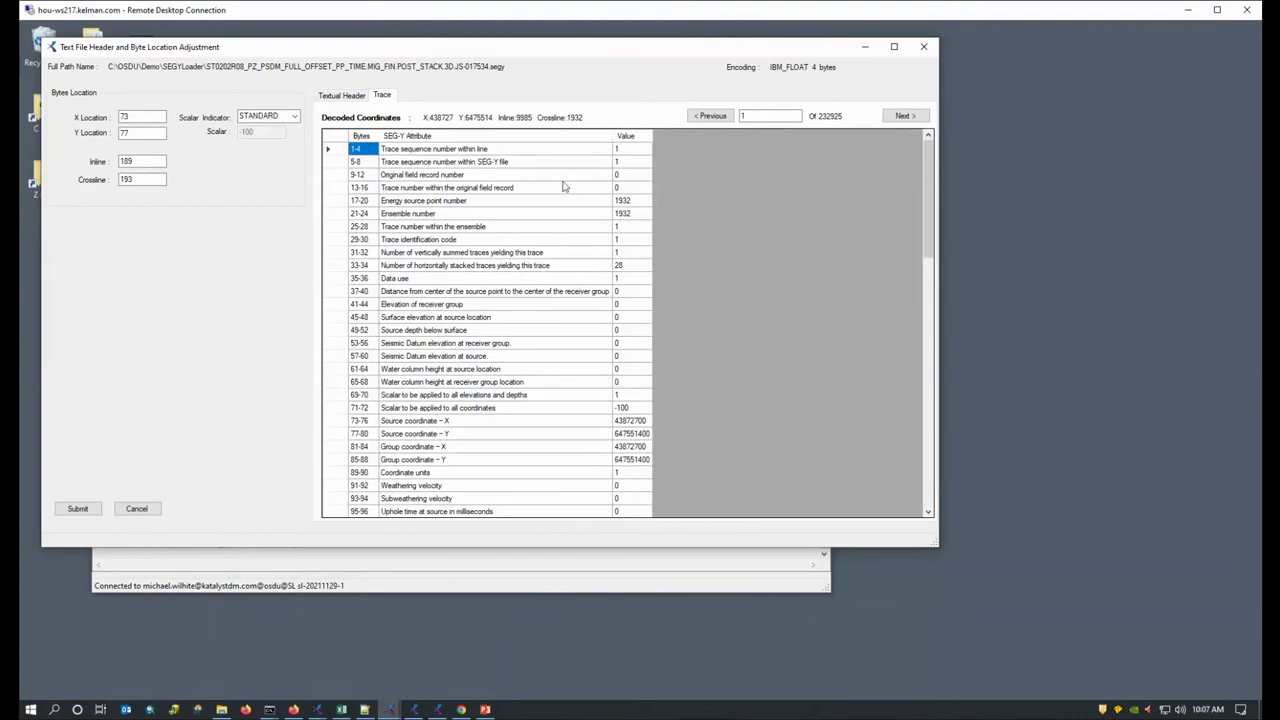
drag(930, 166, 936, 245)
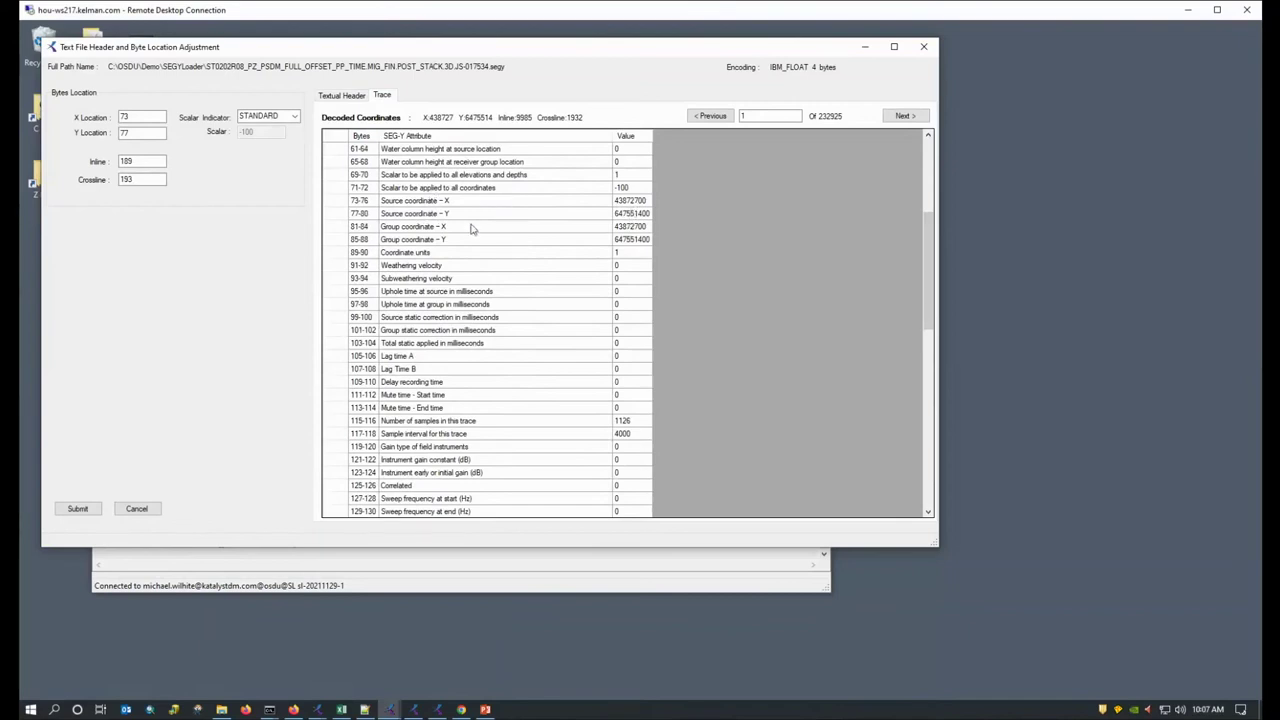
click(295, 118)
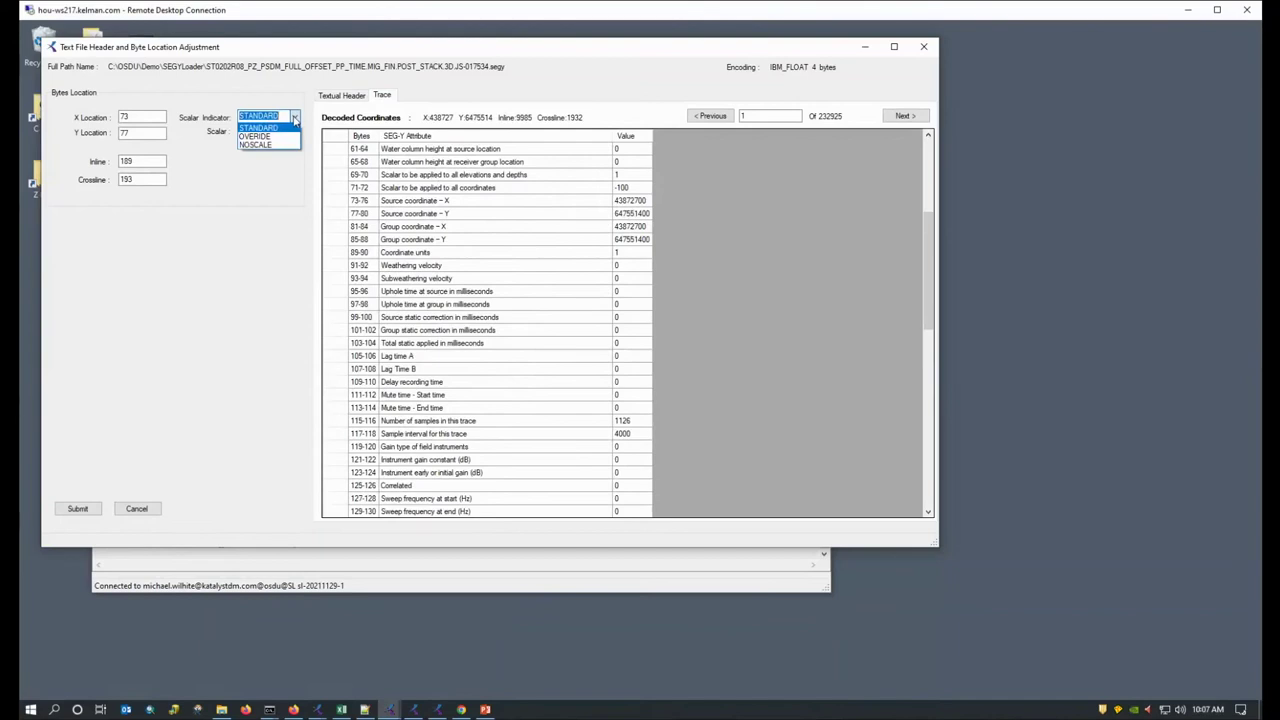
click(226, 90)
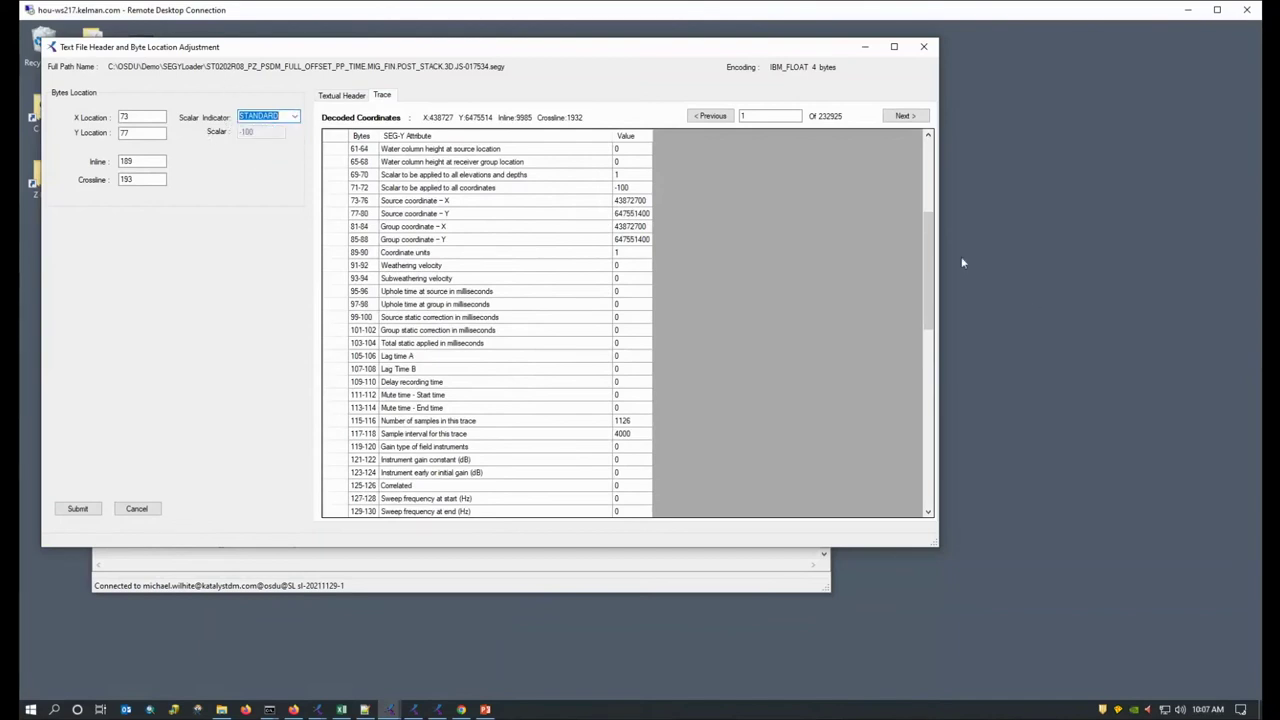
drag(933, 241, 933, 377)
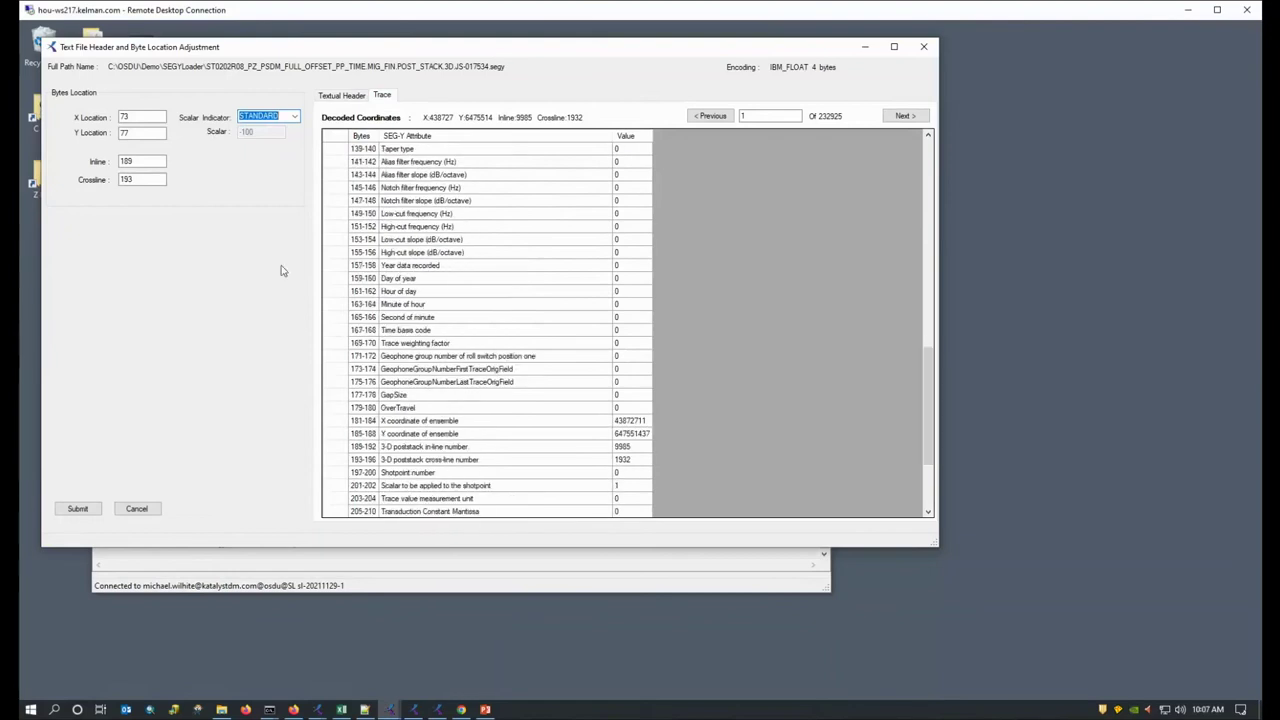
click(136, 509)
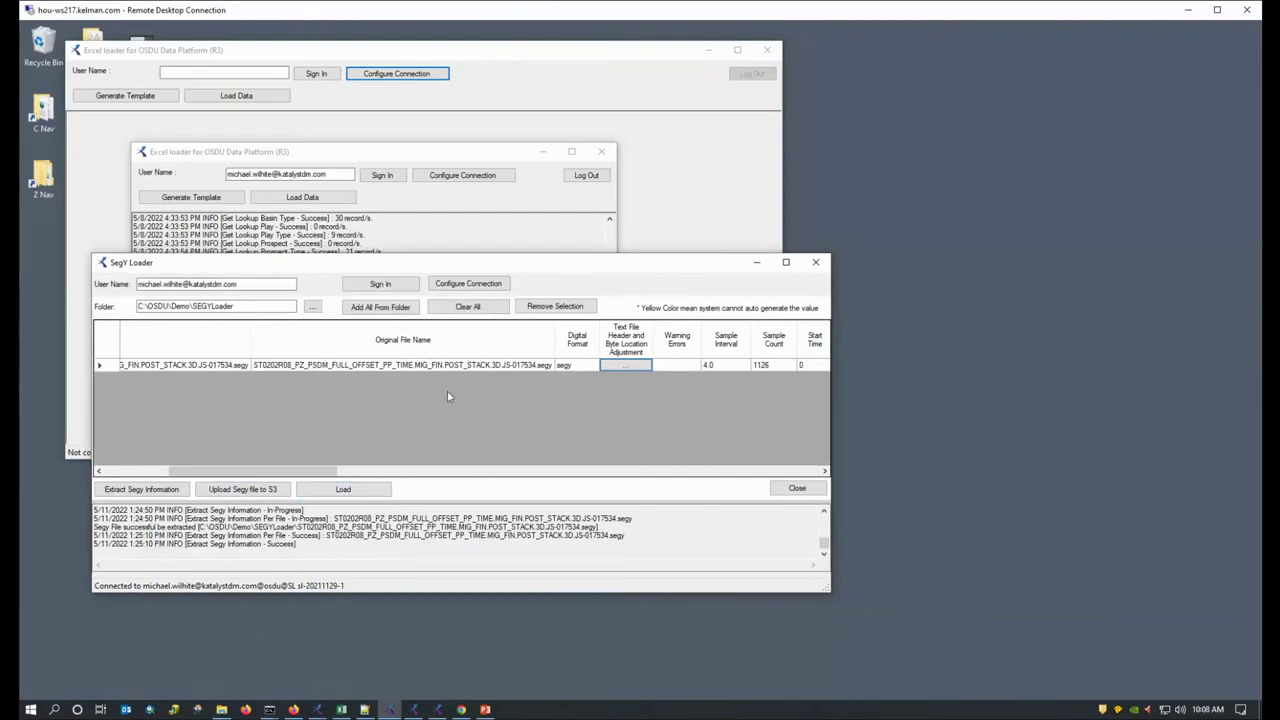
drag(265, 472, 211, 474)
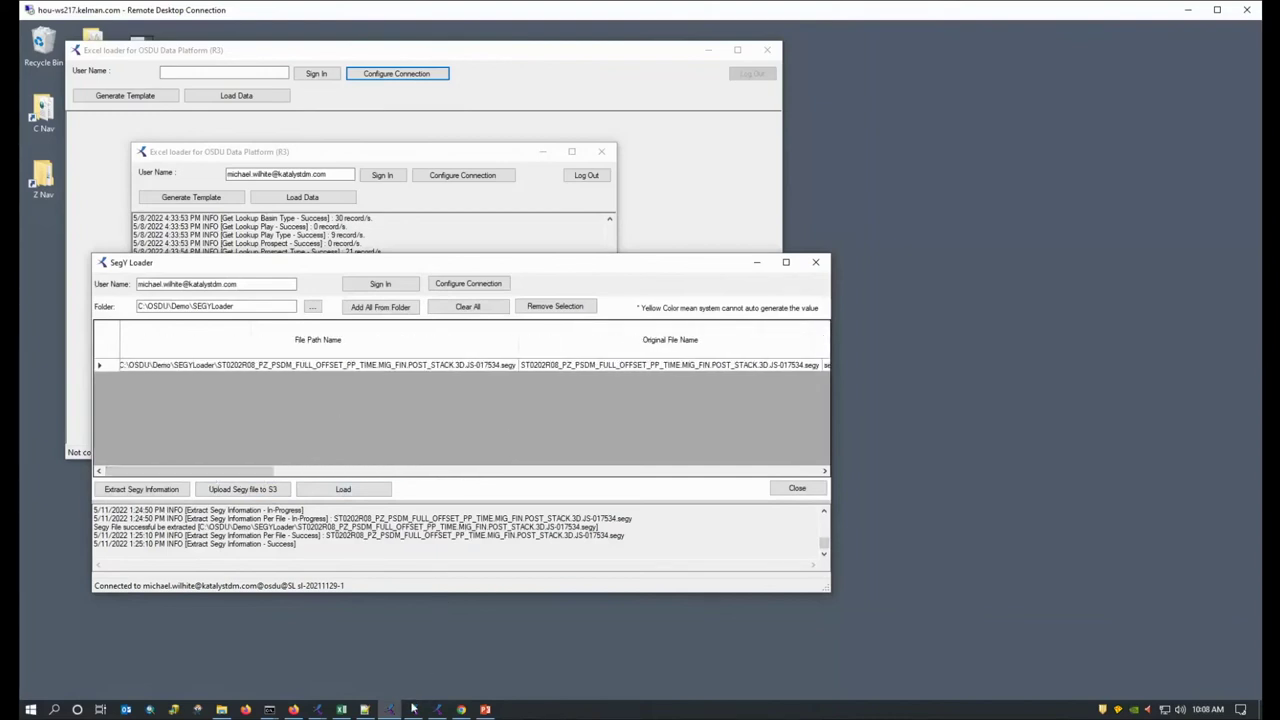
Step: Switch to the WellLogLoader, move its window clear of the others, and examine the extracted and matching columns of the LAS file
mouse_move(413, 709)
click(415, 662)
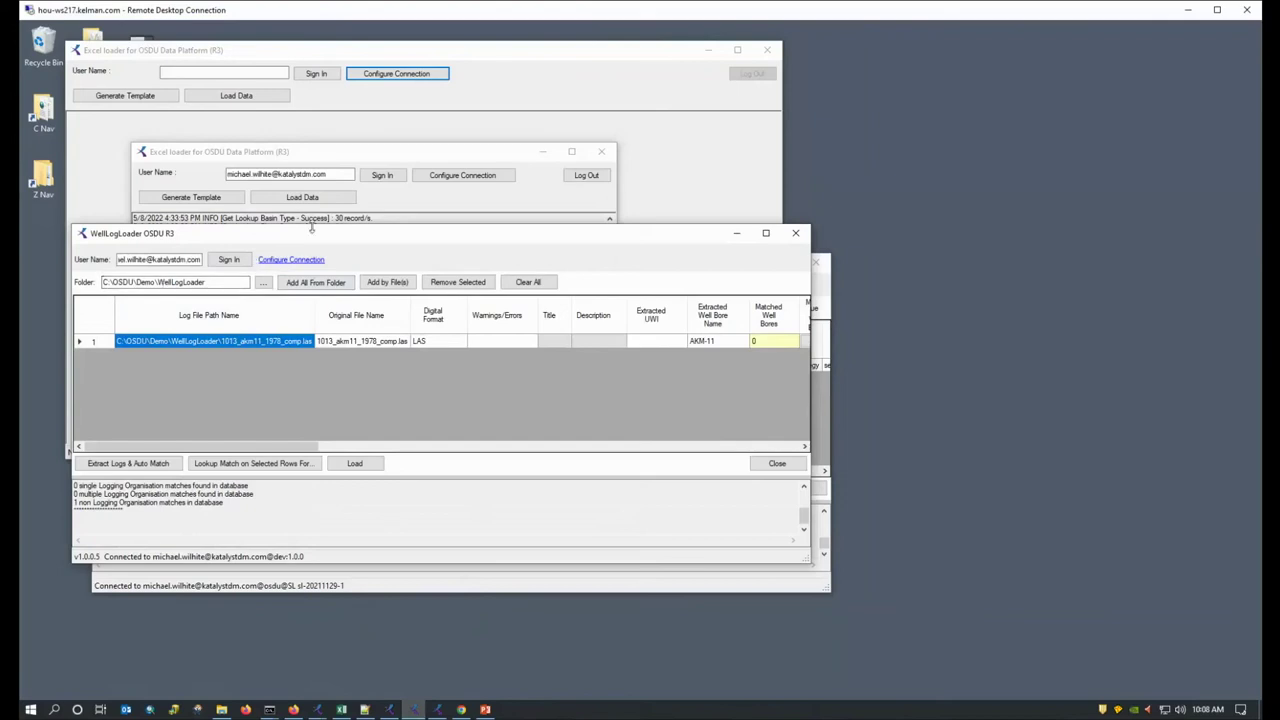
drag(330, 245, 383, 286)
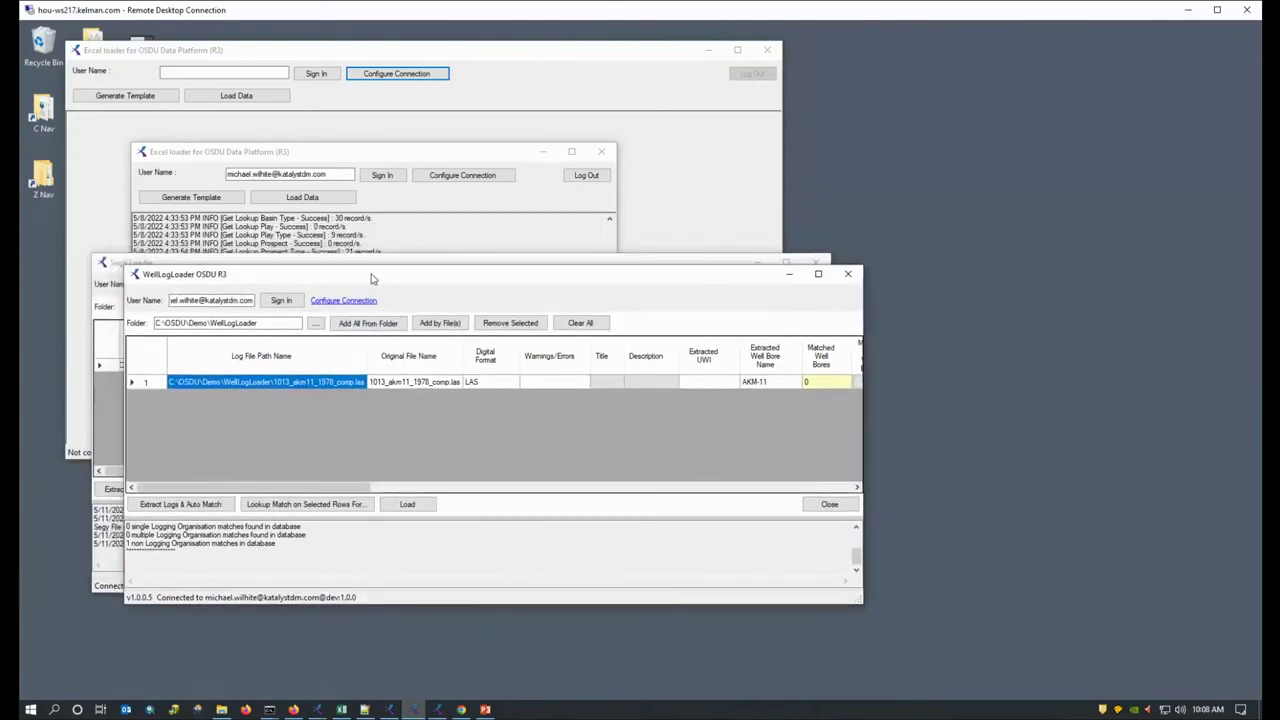
click(270, 323)
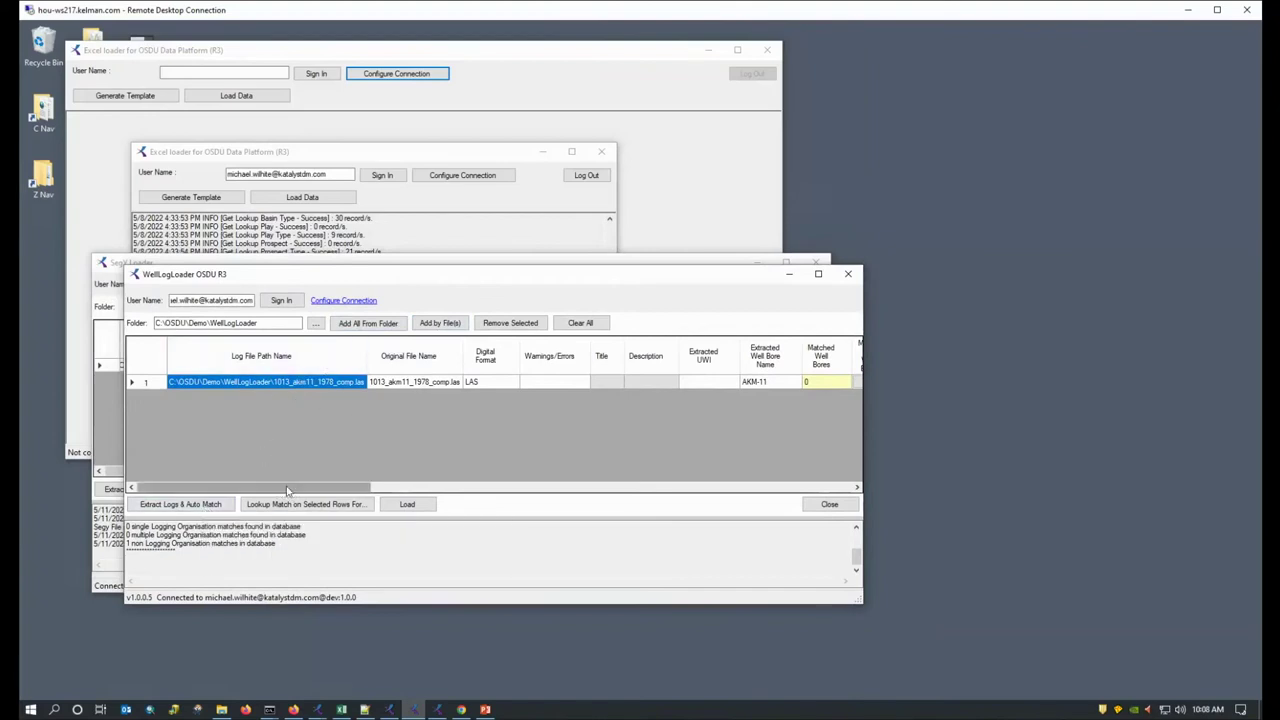
mouse_move(288, 490)
mouse_down()
mouse_move(674, 492)
mouse_move(295, 481)
mouse_up()
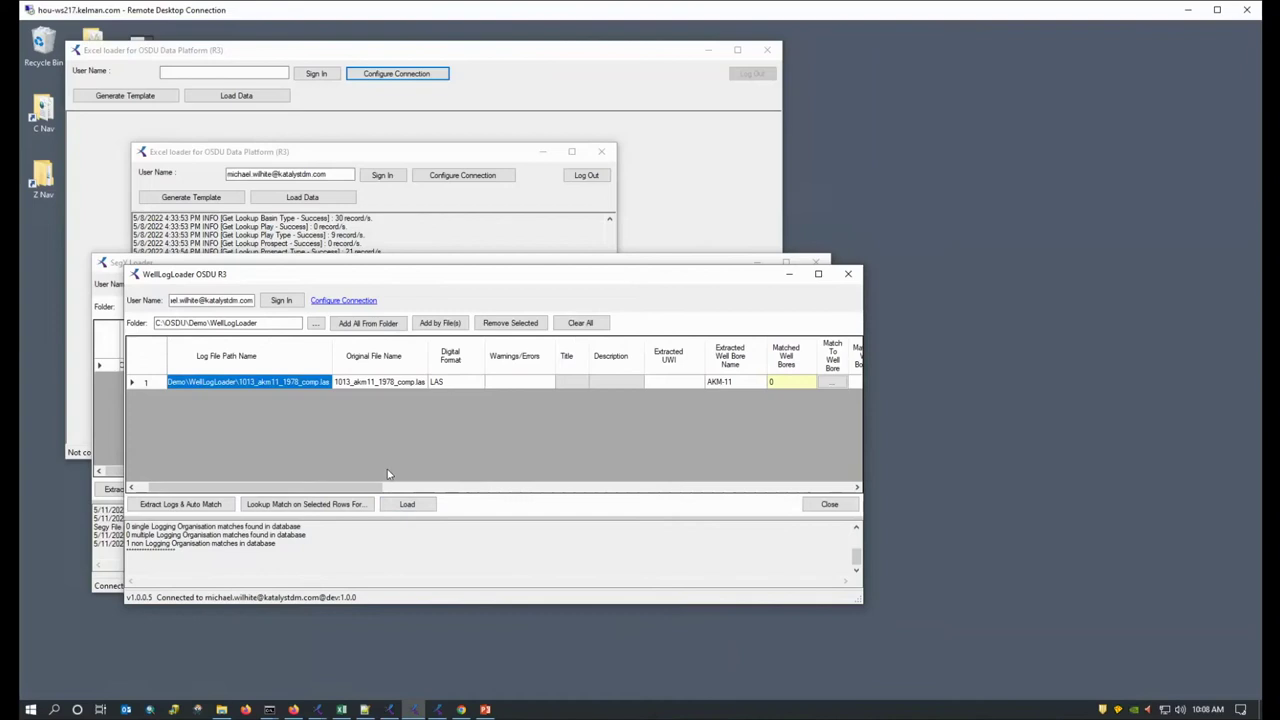
Step: Switch to the Document Loader, view its source folder browser, and cancel without choosing a different folder
click(436, 706)
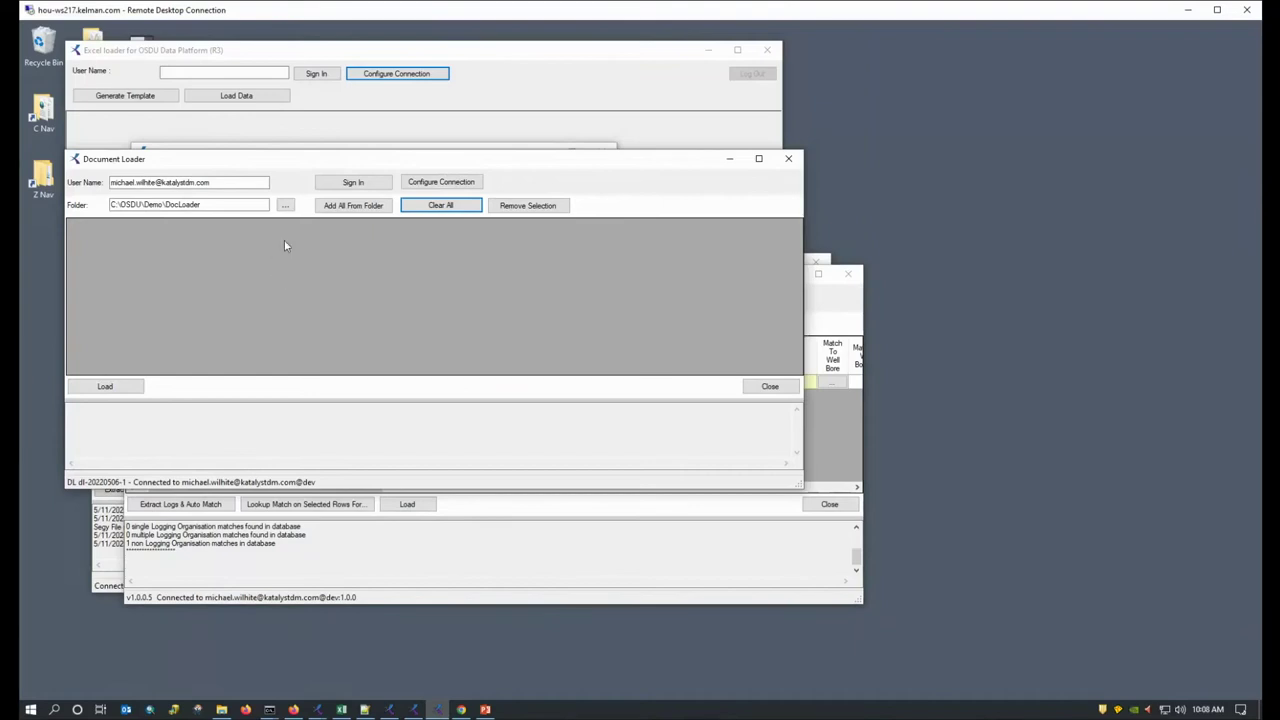
click(285, 205)
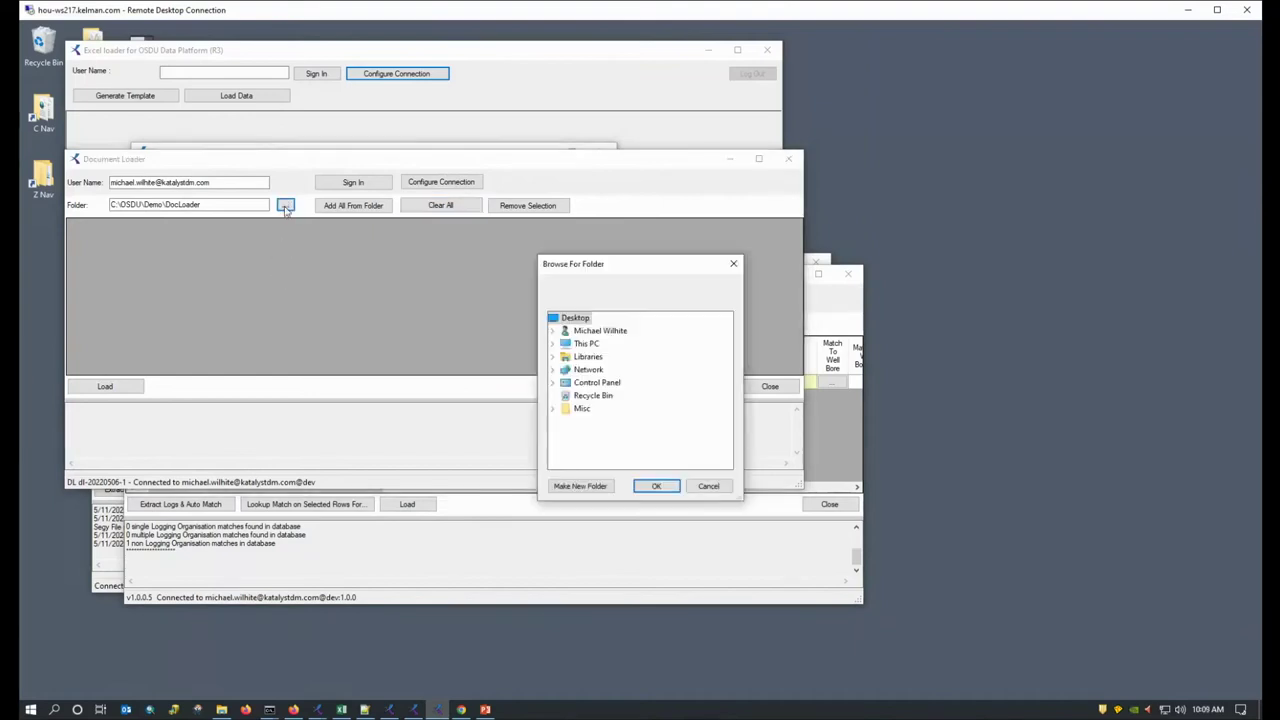
click(707, 486)
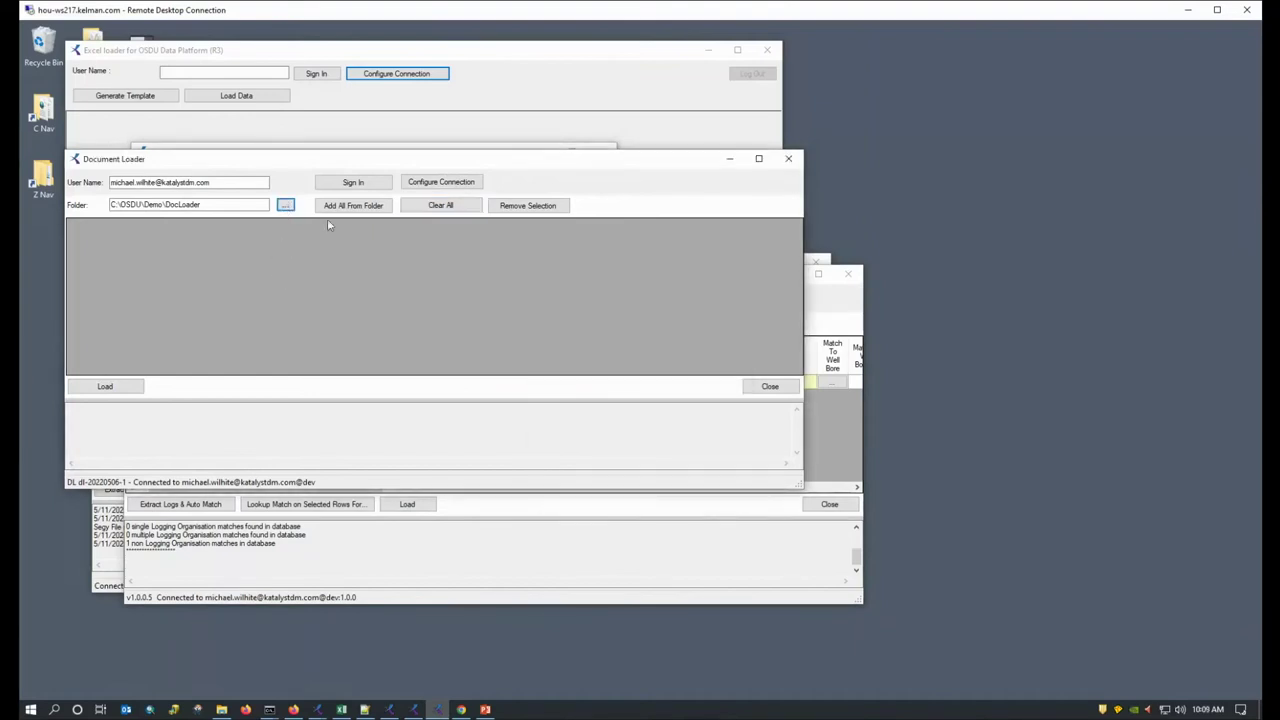
Step: Add all documents from the DocLoader folder without its subfolders and view their metadata columns
click(347, 207)
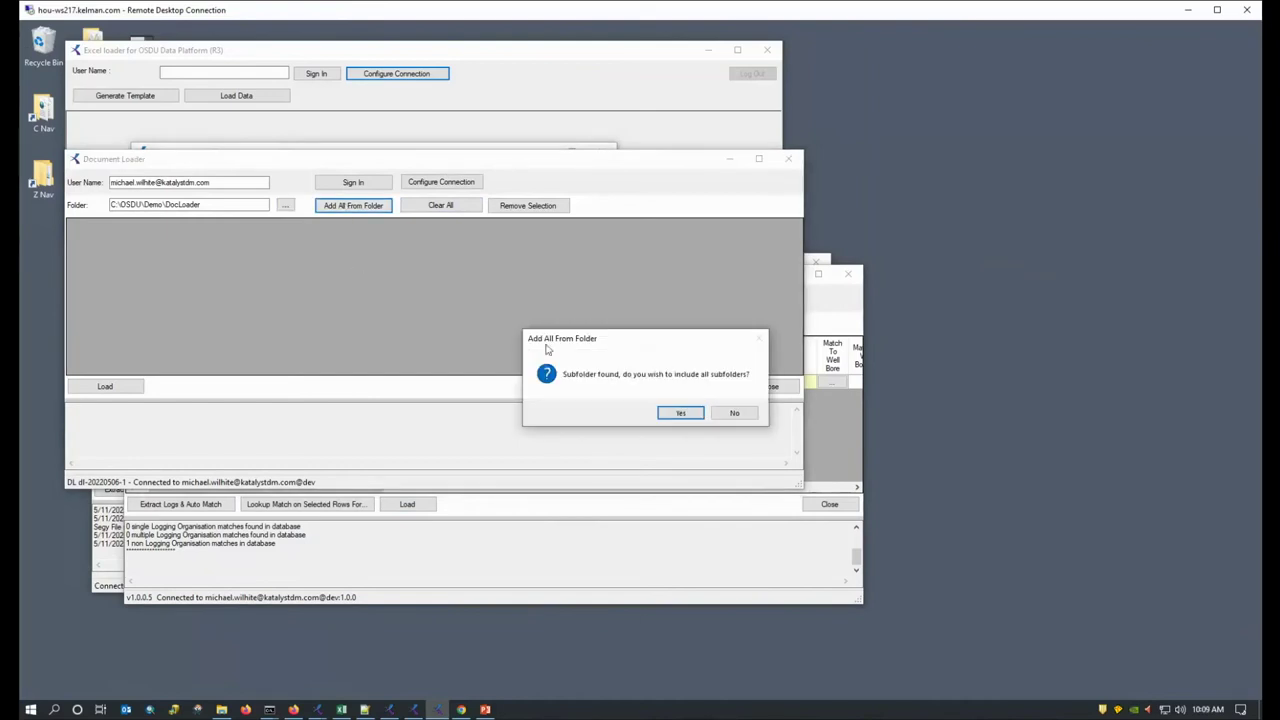
click(735, 413)
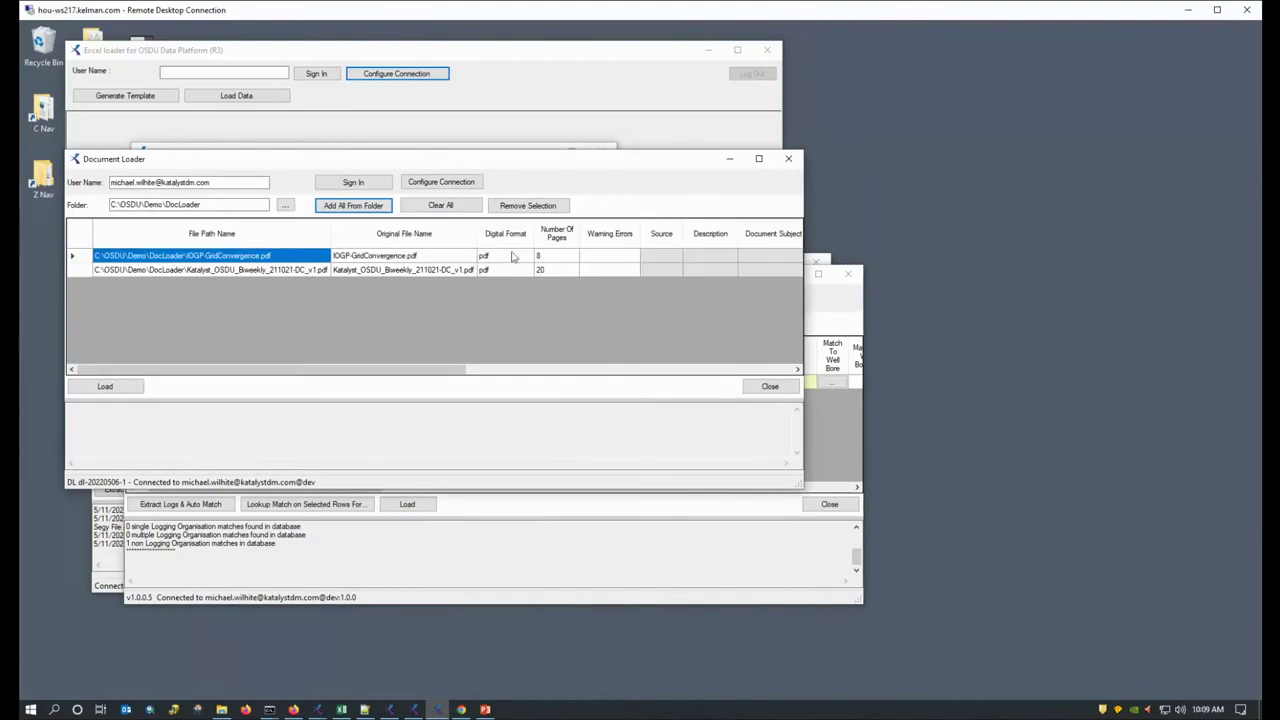
drag(405, 374, 730, 379)
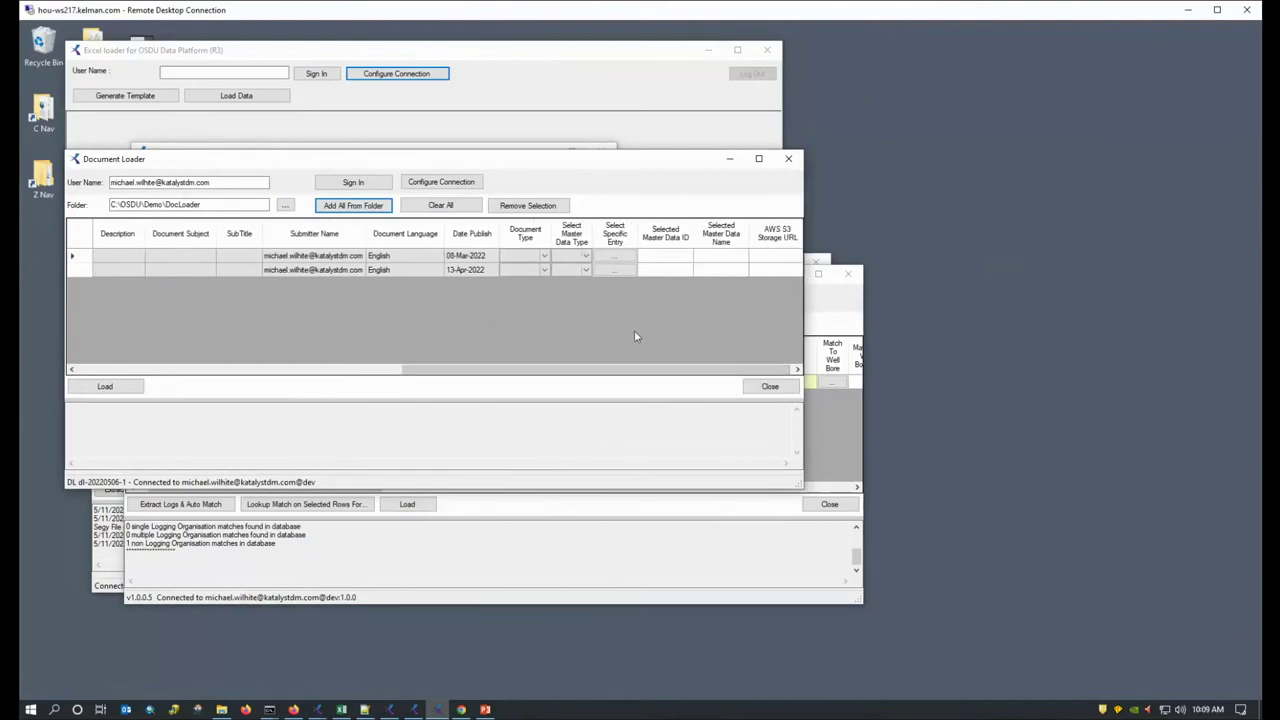
Step: Set the first document's master data type to Wellbore and link it to the wellbore entry FName1
click(589, 258)
click(589, 258)
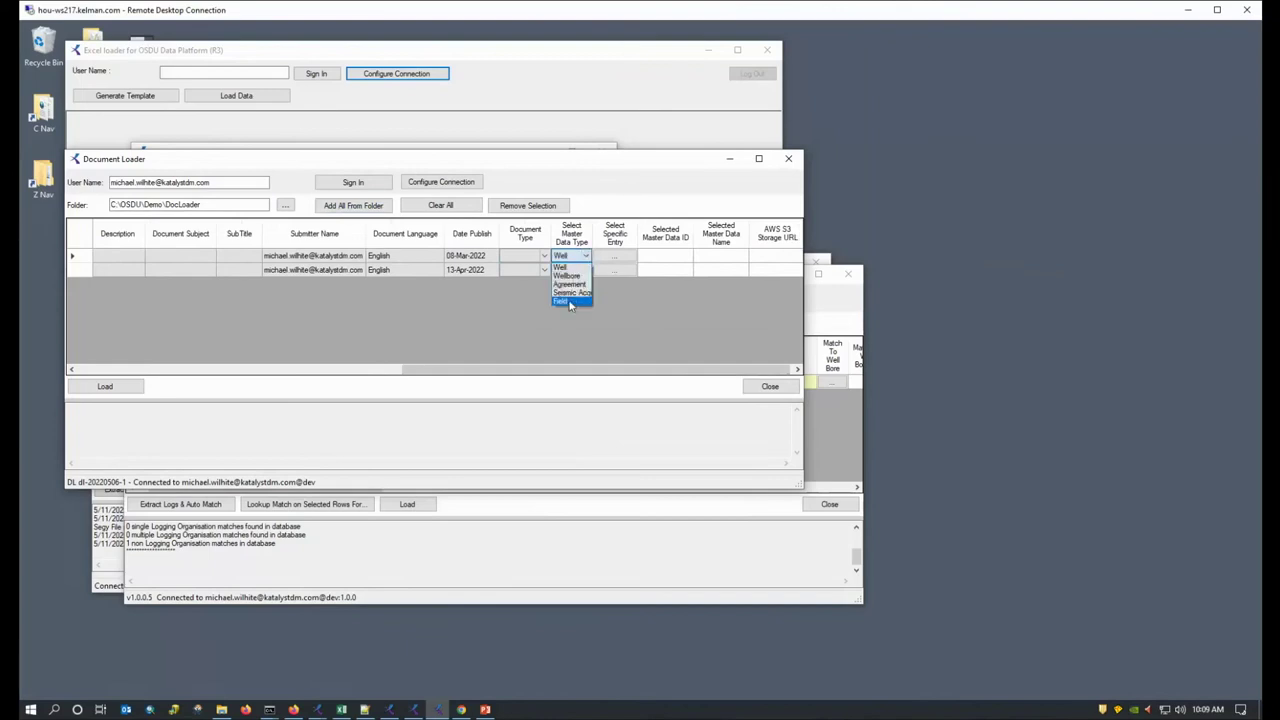
click(571, 278)
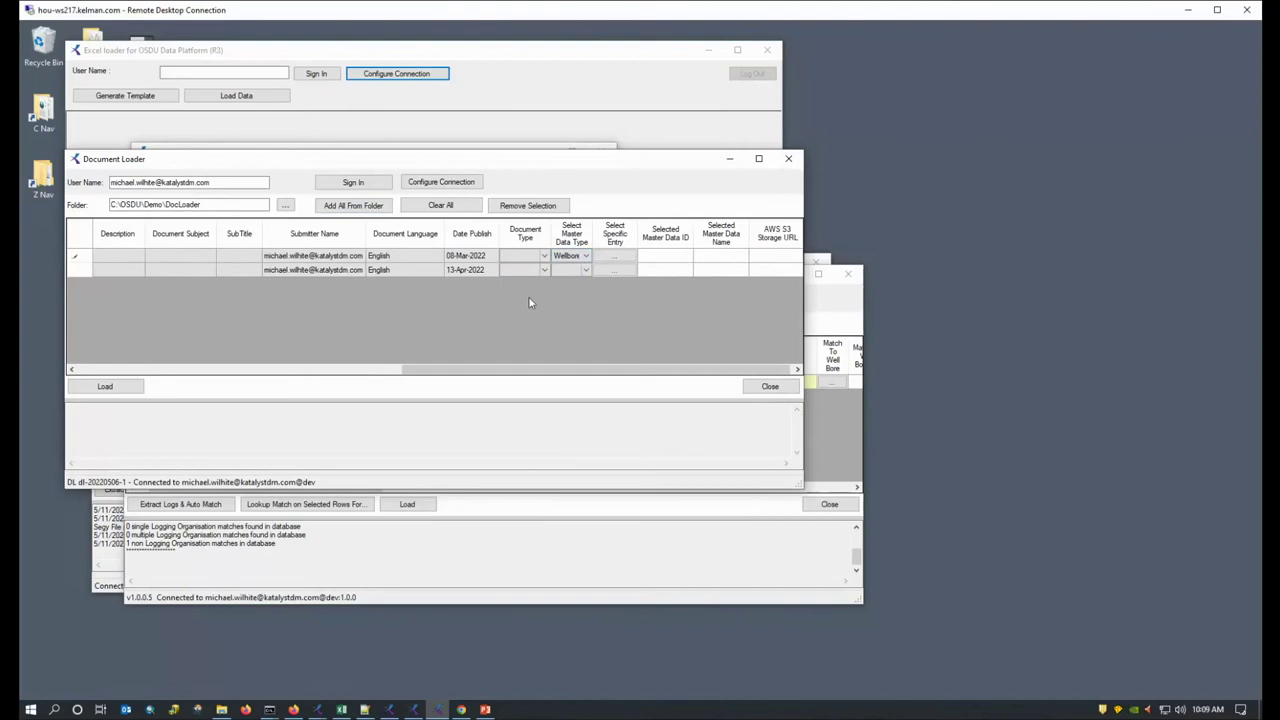
click(617, 258)
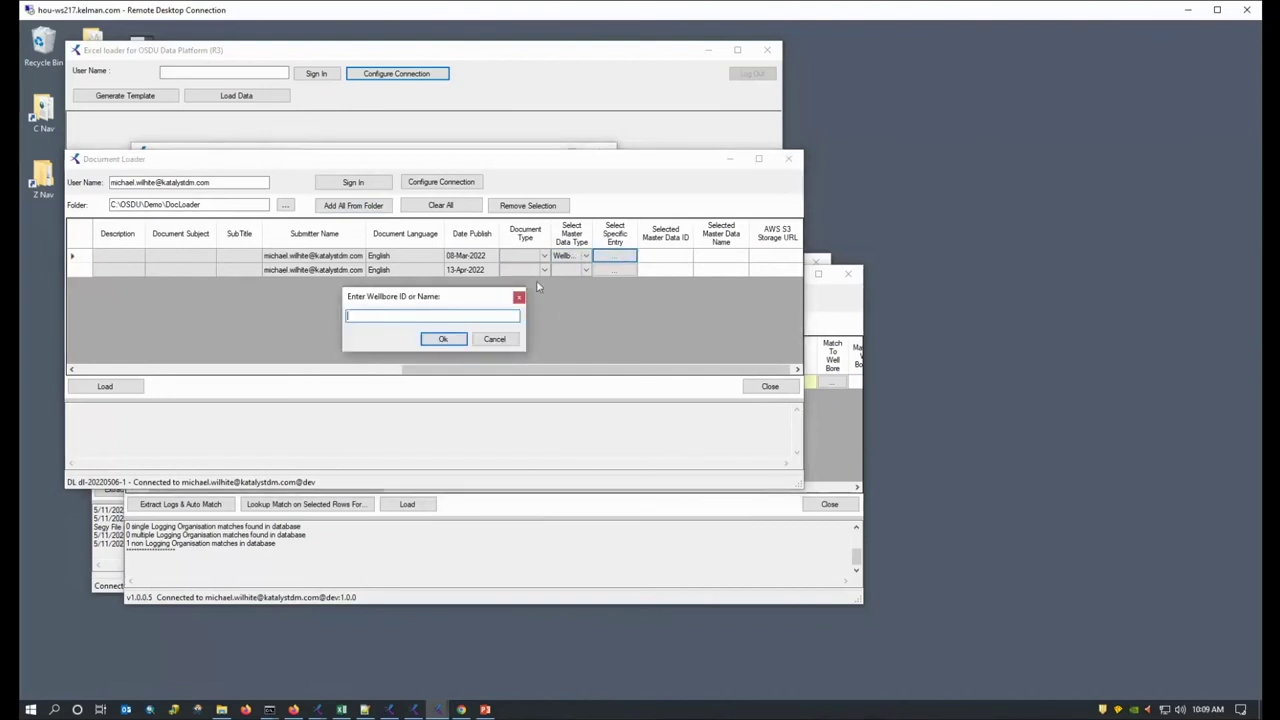
click(443, 341)
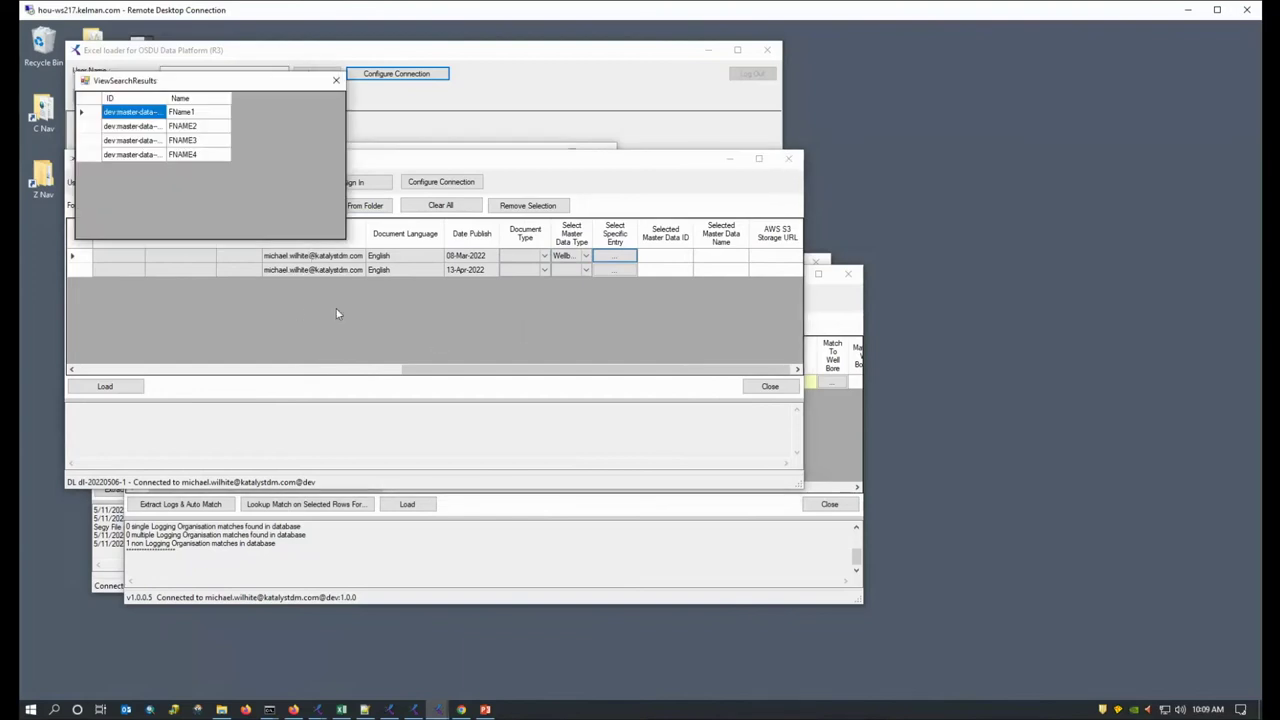
double_click(207, 117)
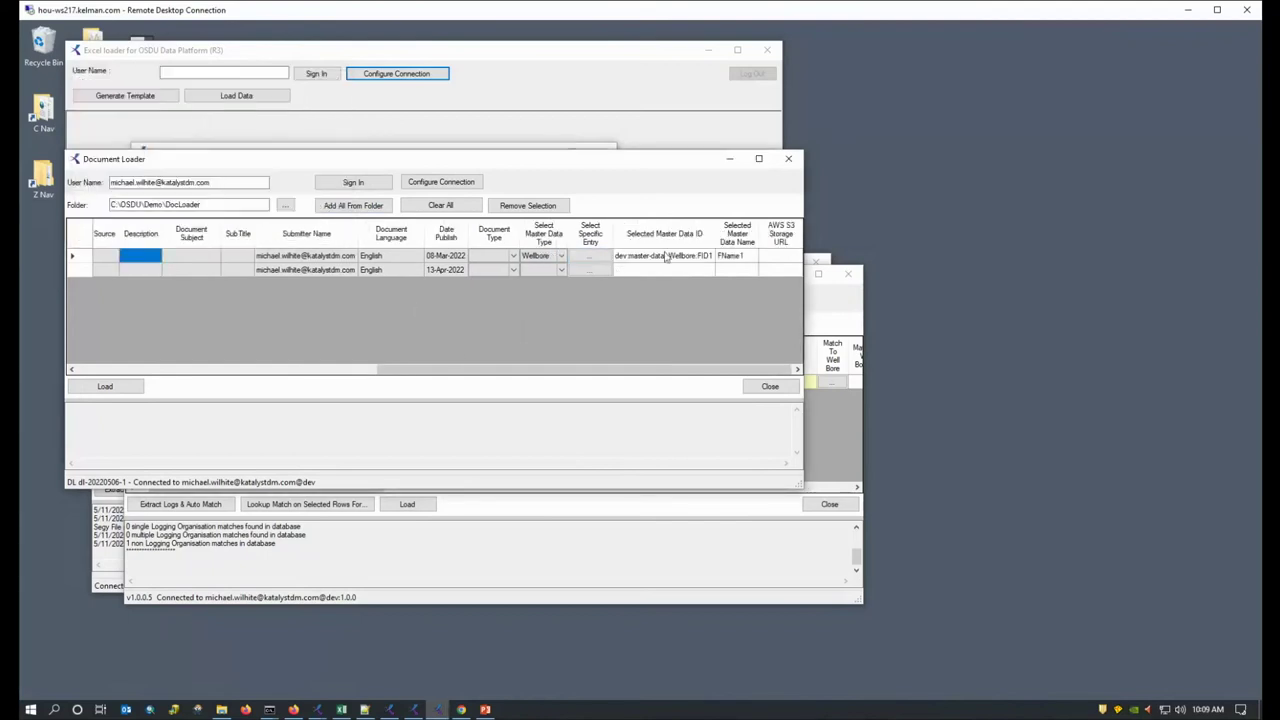
drag(551, 370, 200, 366)
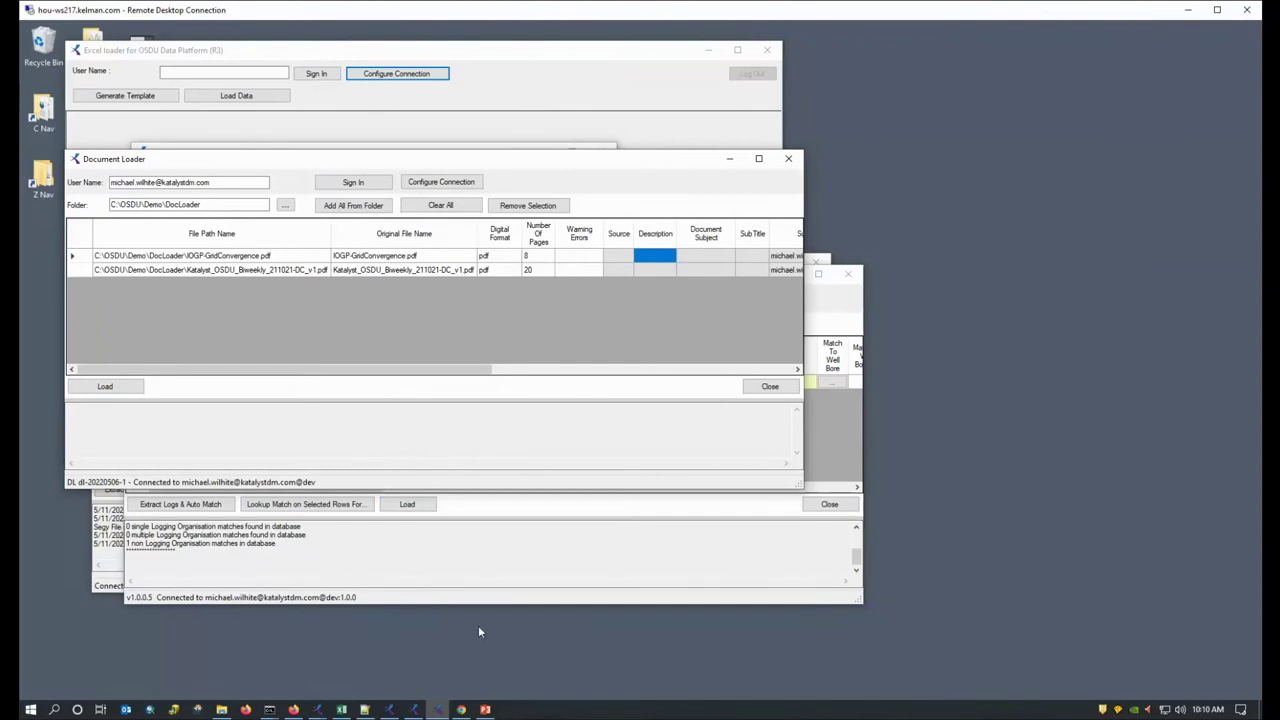
Step: Switch to the OSDU Reference Manager in Chrome and look over the reference menu
click(461, 709)
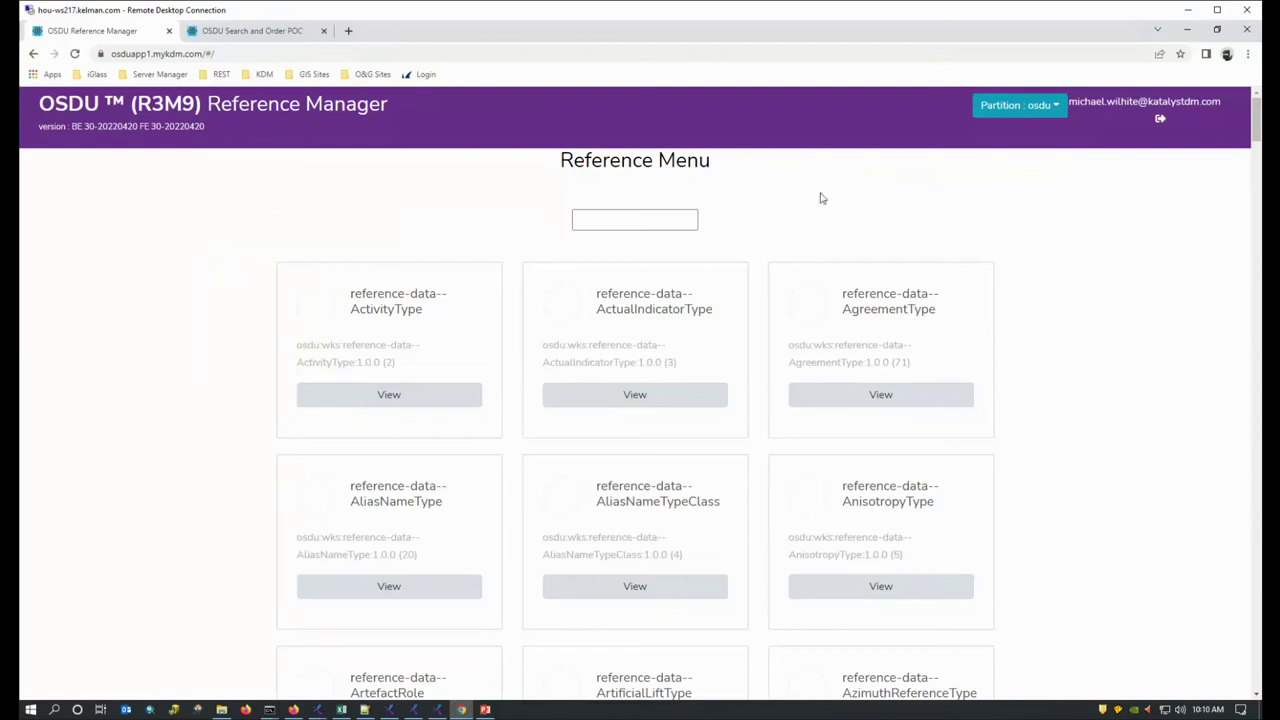
drag(1259, 126, 1100, 180)
right_click(1256, 176)
click(1248, 194)
click(578, 220)
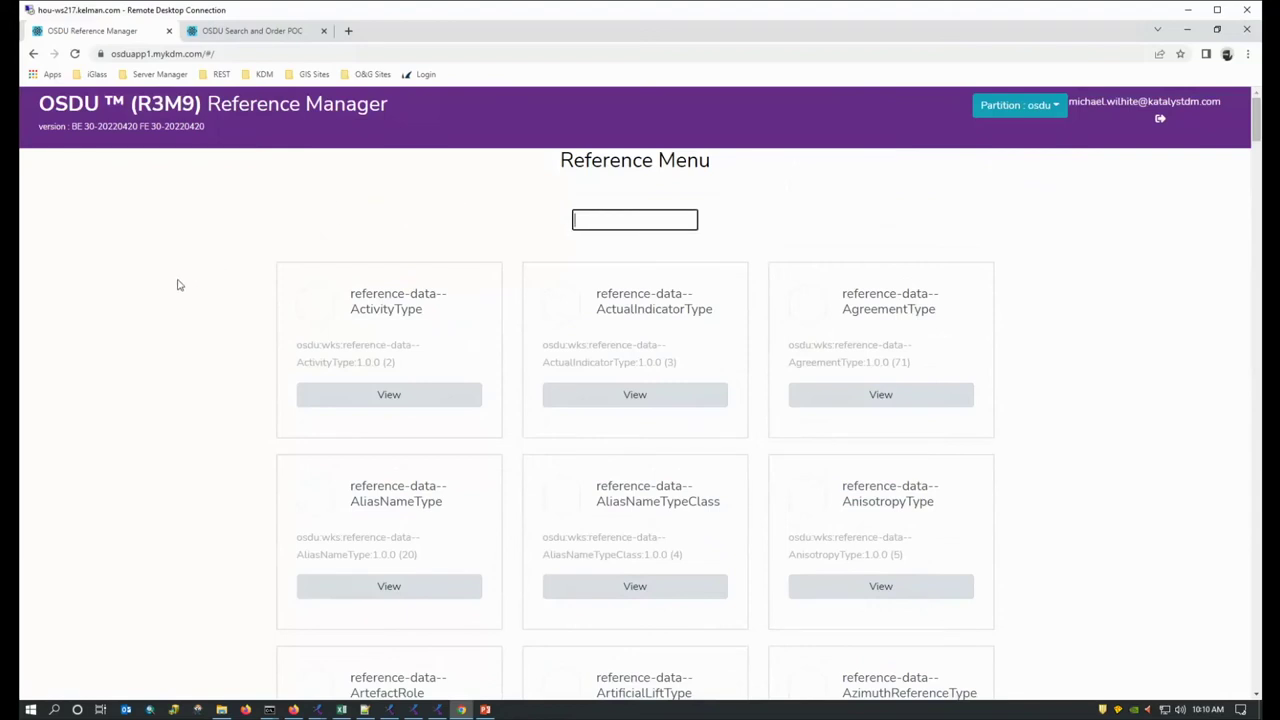
Step: View the AliasNameType reference values and the Borehole record's fields, and return to the reference menu
click(372, 592)
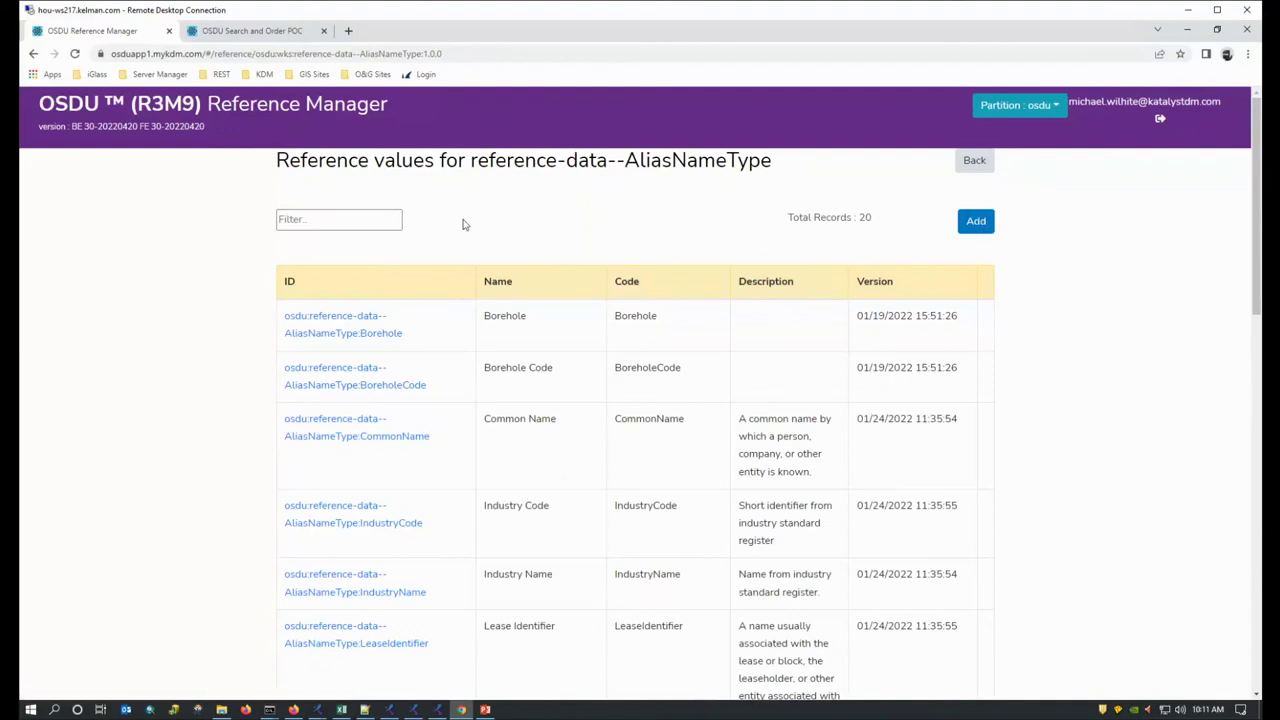
click(330, 336)
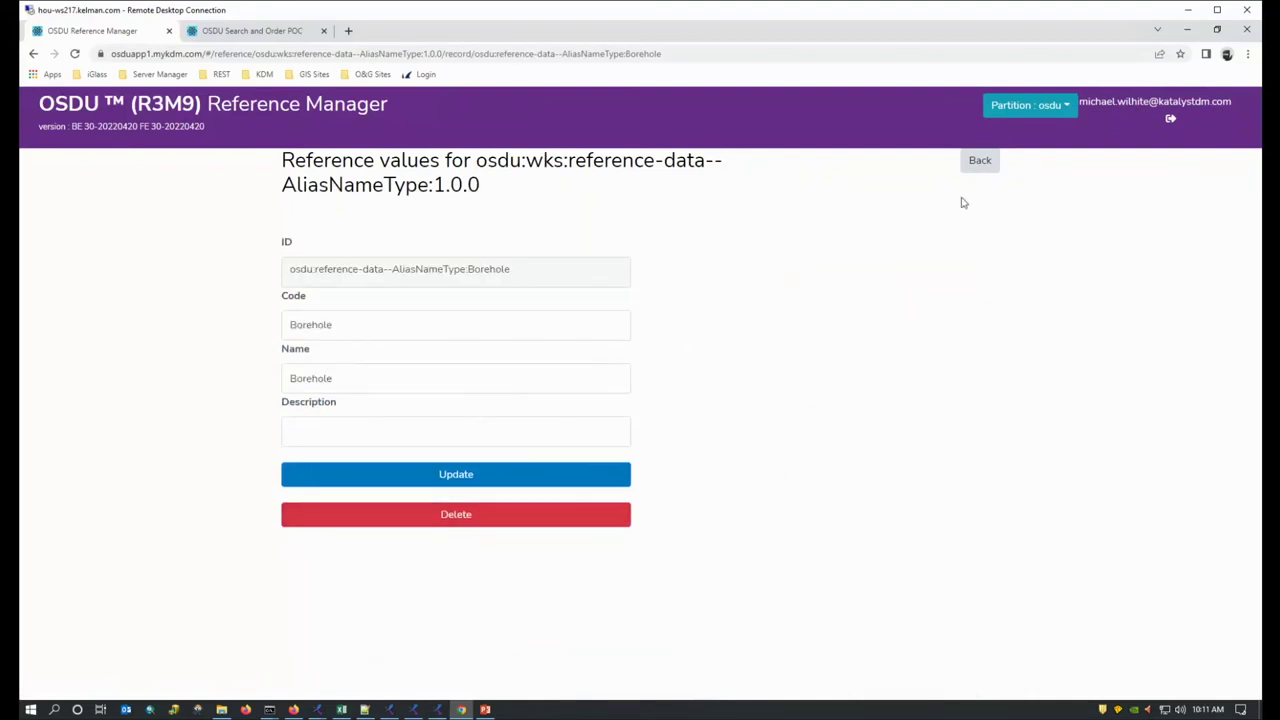
click(974, 166)
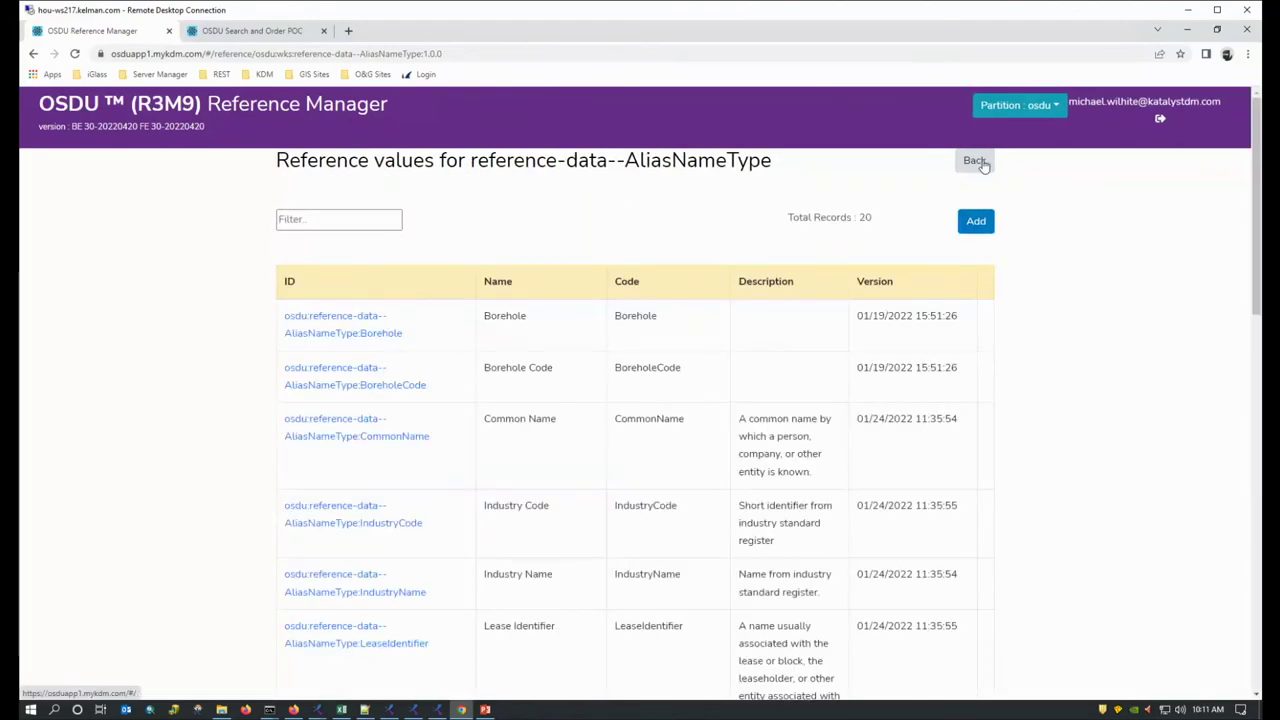
click(975, 163)
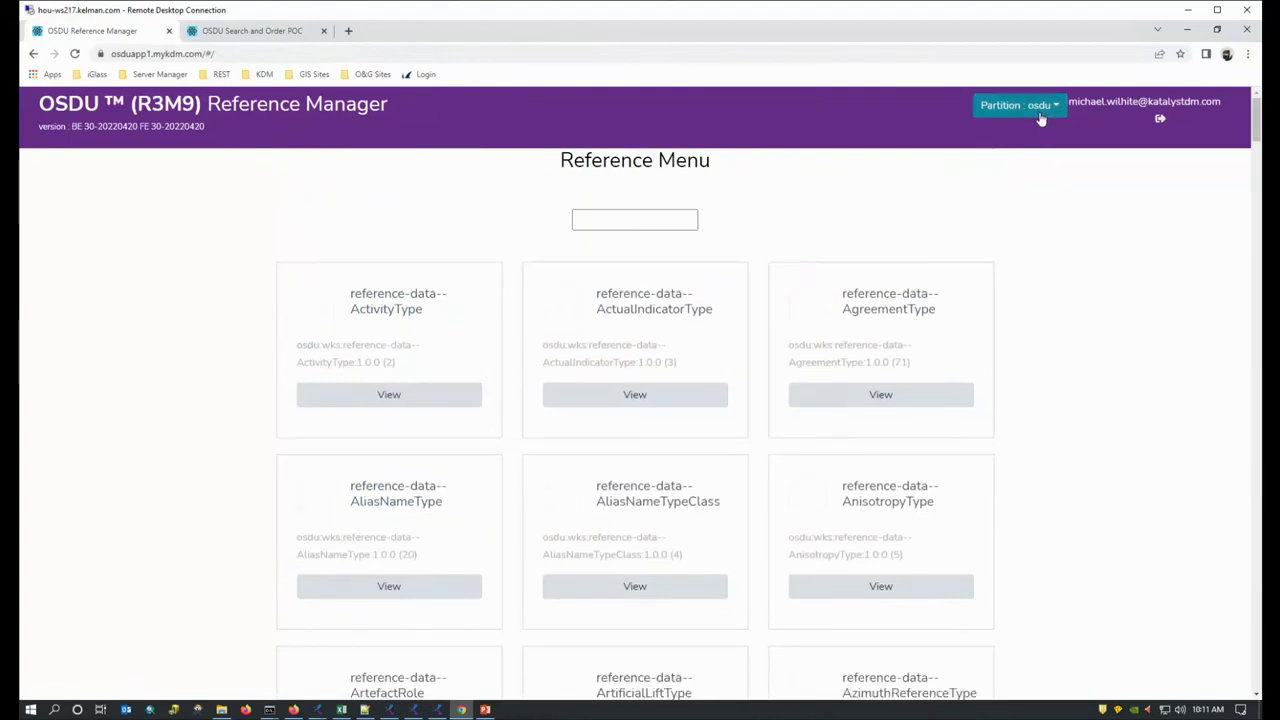
Step: View the available data partitions, keep osdu selected, and look through the reference menu
click(1041, 115)
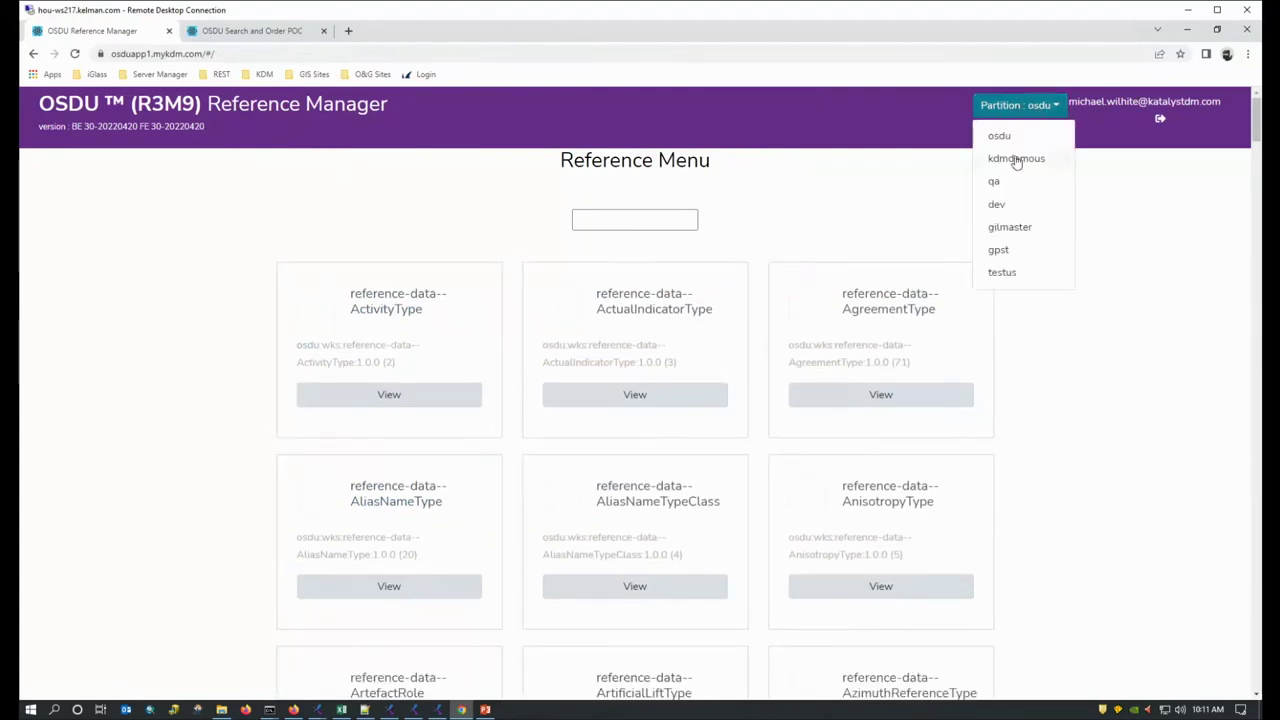
click(1025, 107)
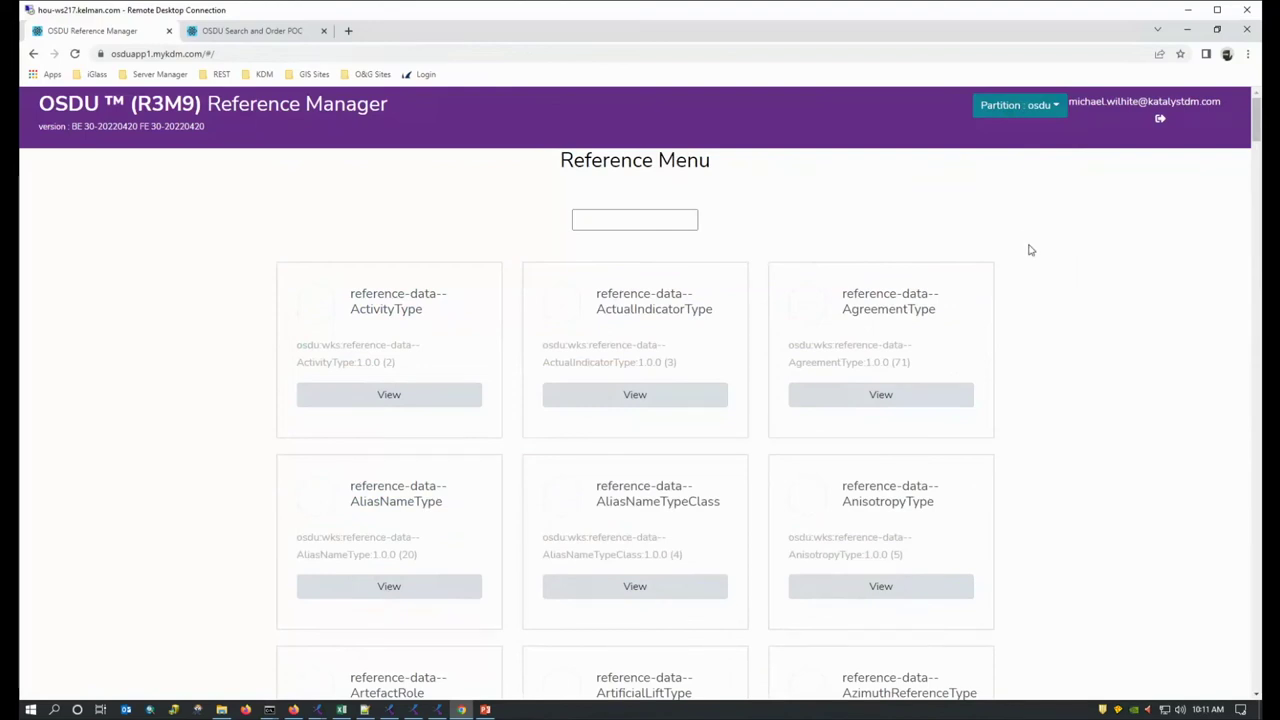
scroll(1049, 255, down, 2)
scroll(1049, 257, up, 2)
Step: Switch to the OSDU Search and Order POC and search a rectangular map area from north of the Texas–Oklahoma border to Fort Worth
click(250, 32)
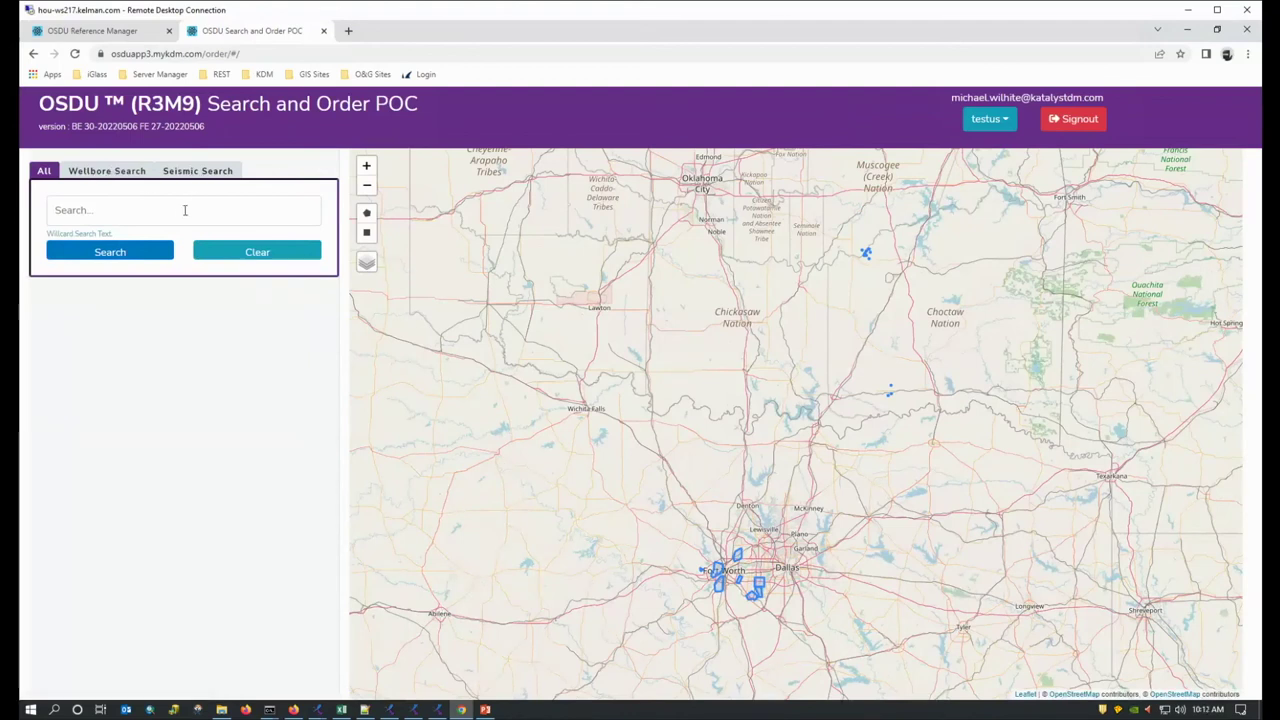
click(184, 210)
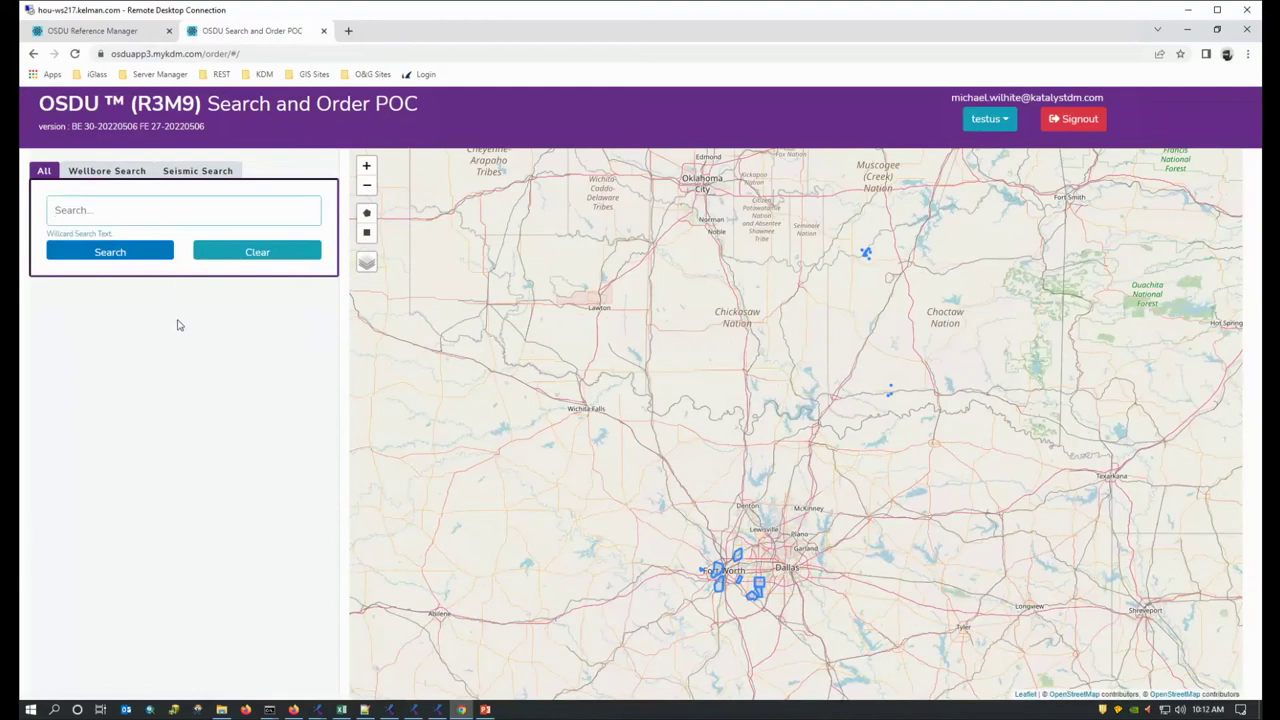
mouse_move(364, 265)
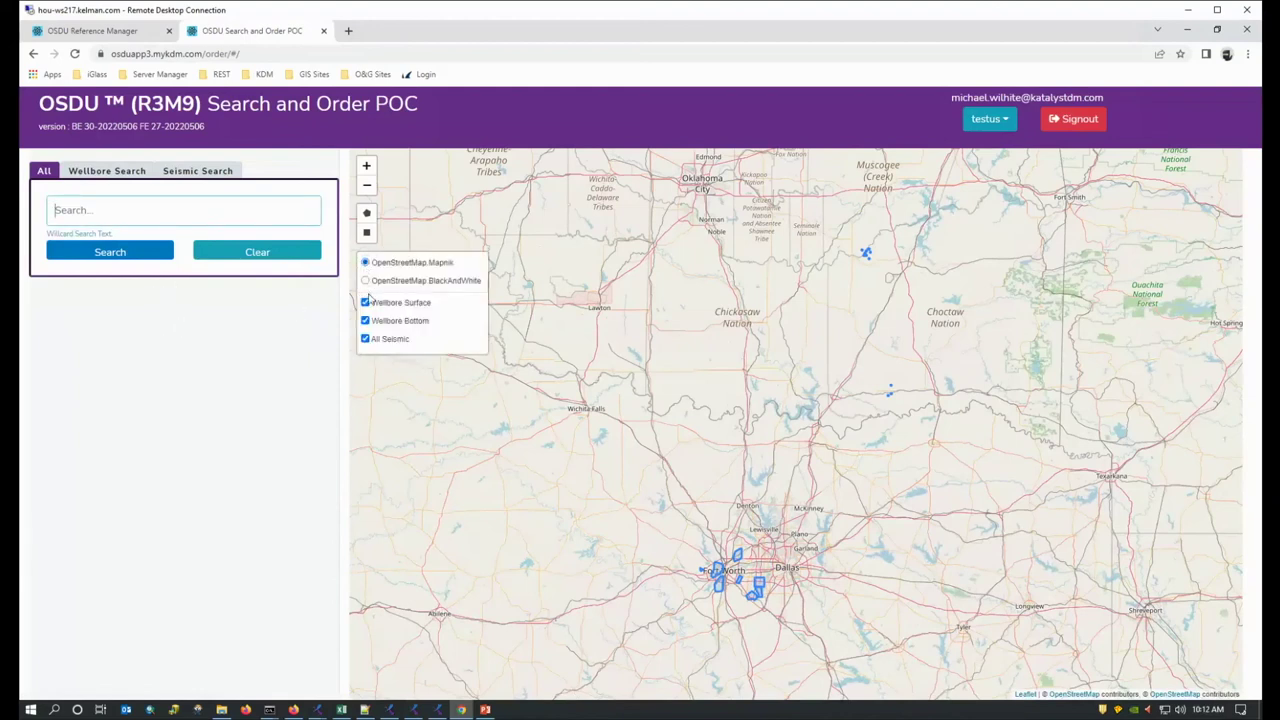
click(367, 234)
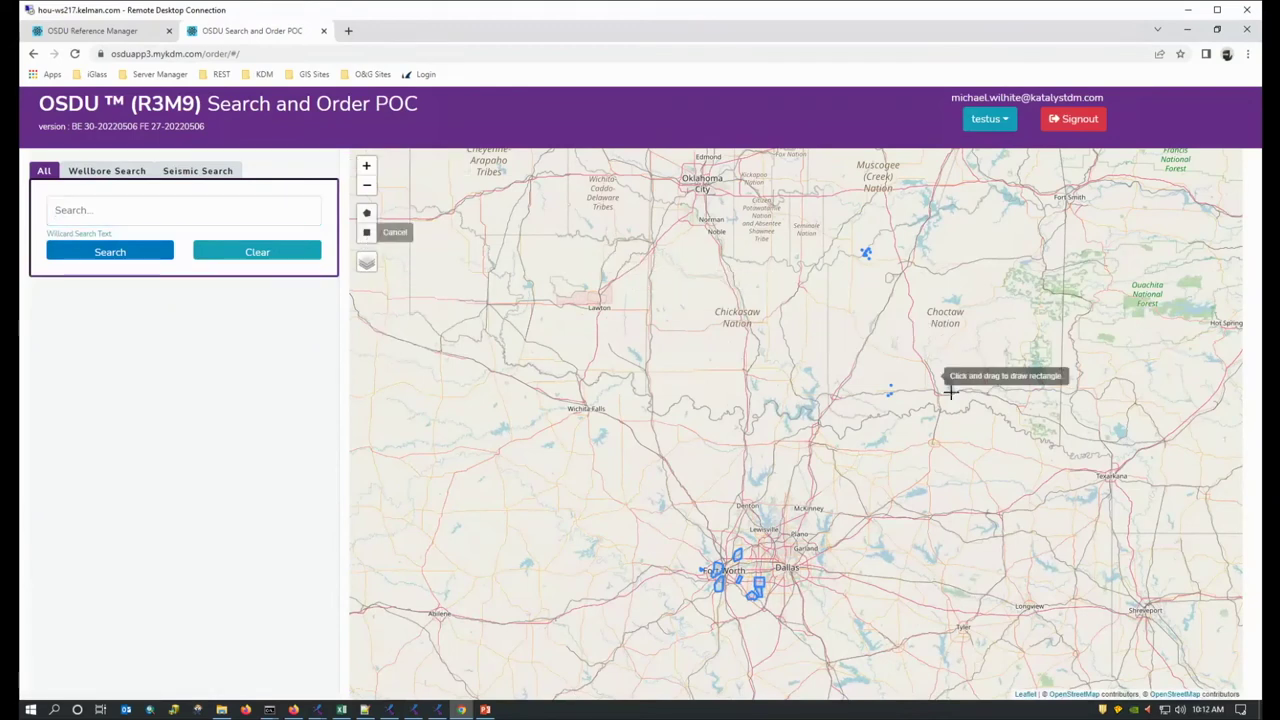
drag(912, 364, 729, 582)
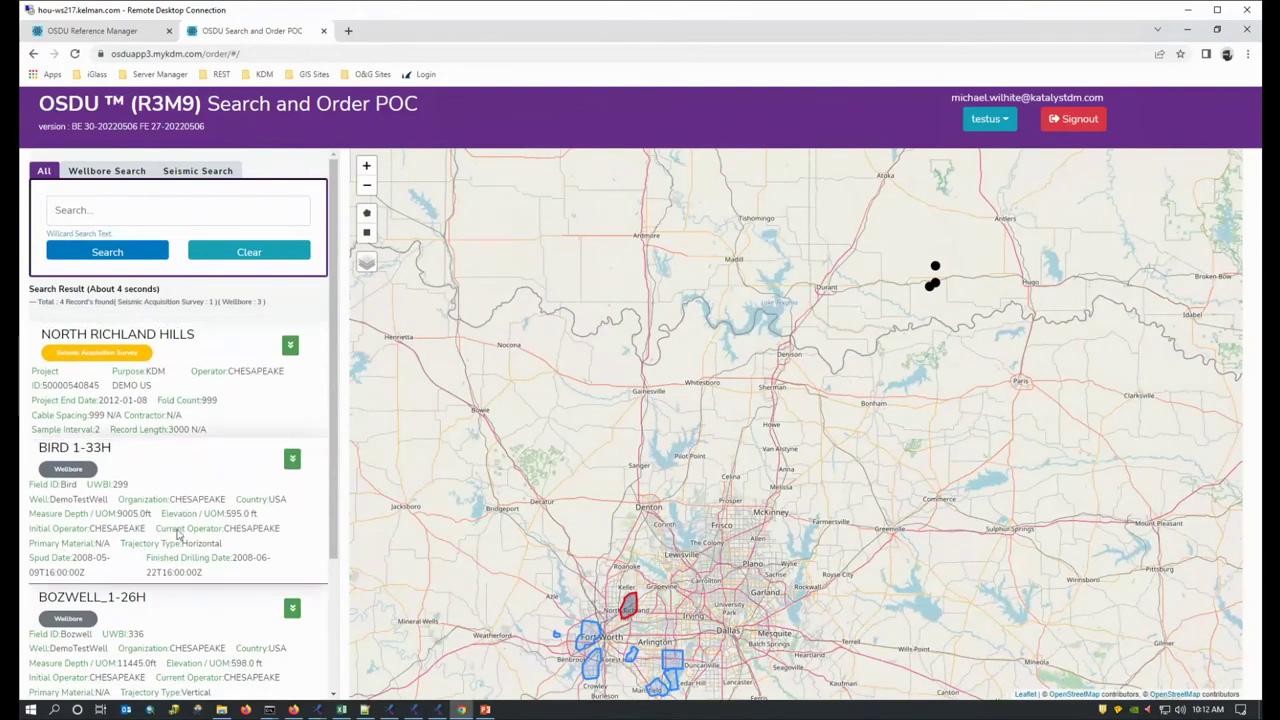
Step: Expand the NORTH RICHLAND HILLS seismic survey and examine its seismic trace data details
click(290, 343)
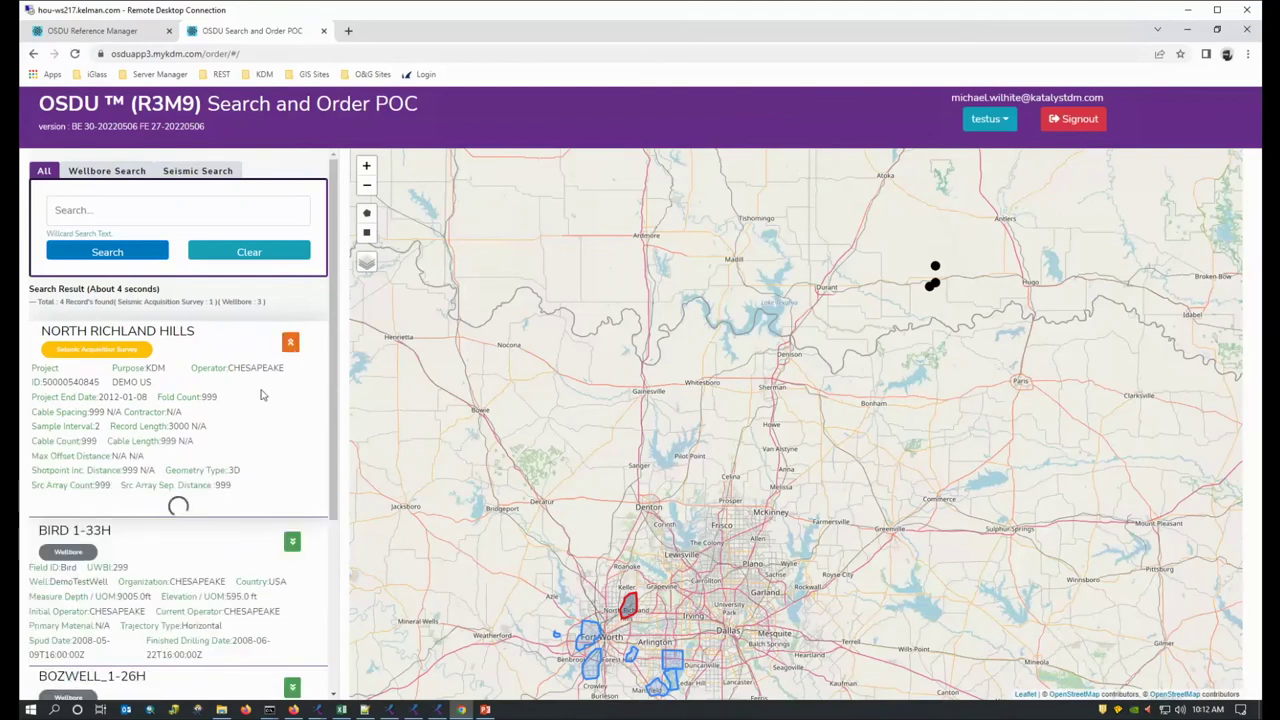
drag(336, 416, 335, 480)
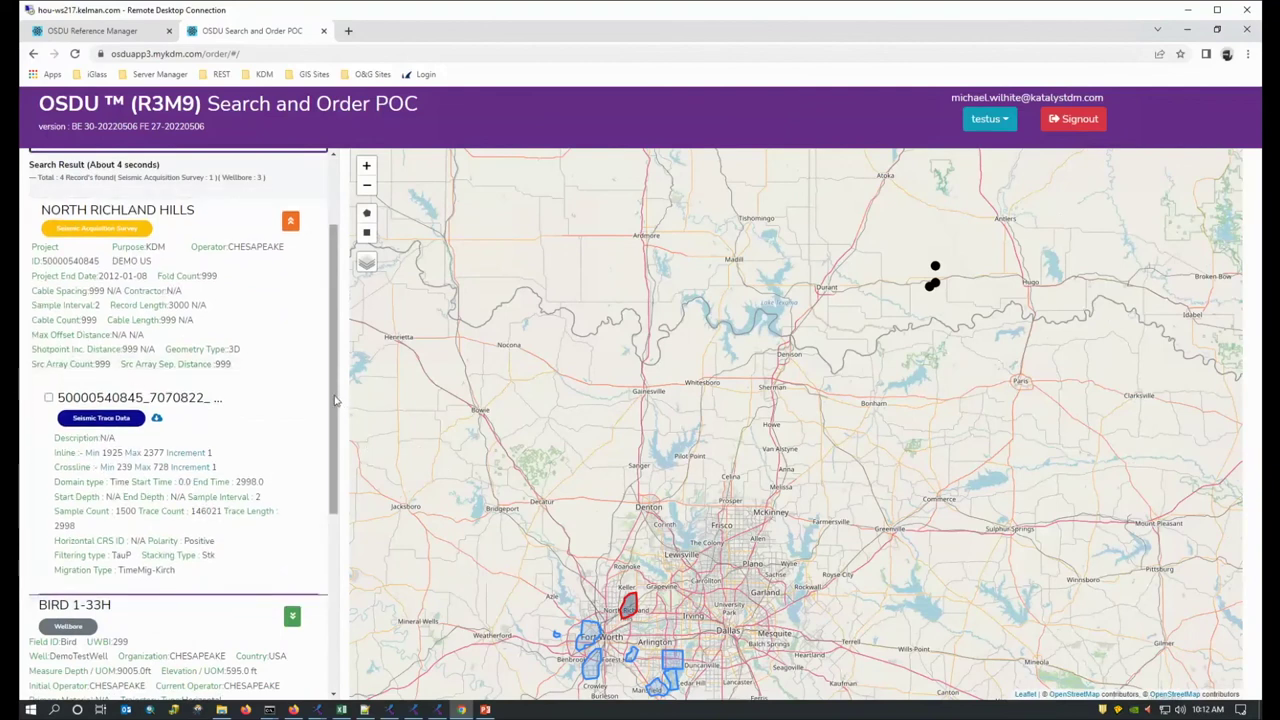
drag(336, 405, 334, 550)
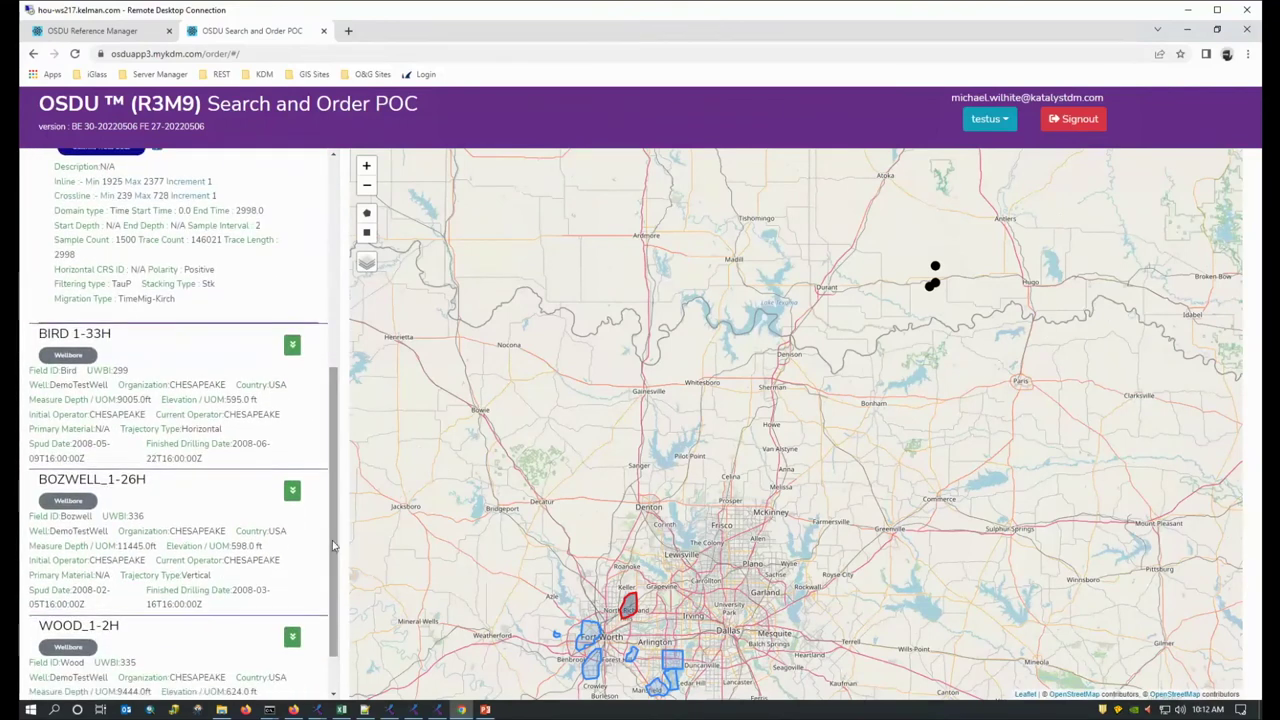
Step: Expand the BIRD 1-33H wellbore, order DirectionalSurveys_020910.xlsx by Direct Download, and save it to the Desktop as various_7026188.xls
click(292, 343)
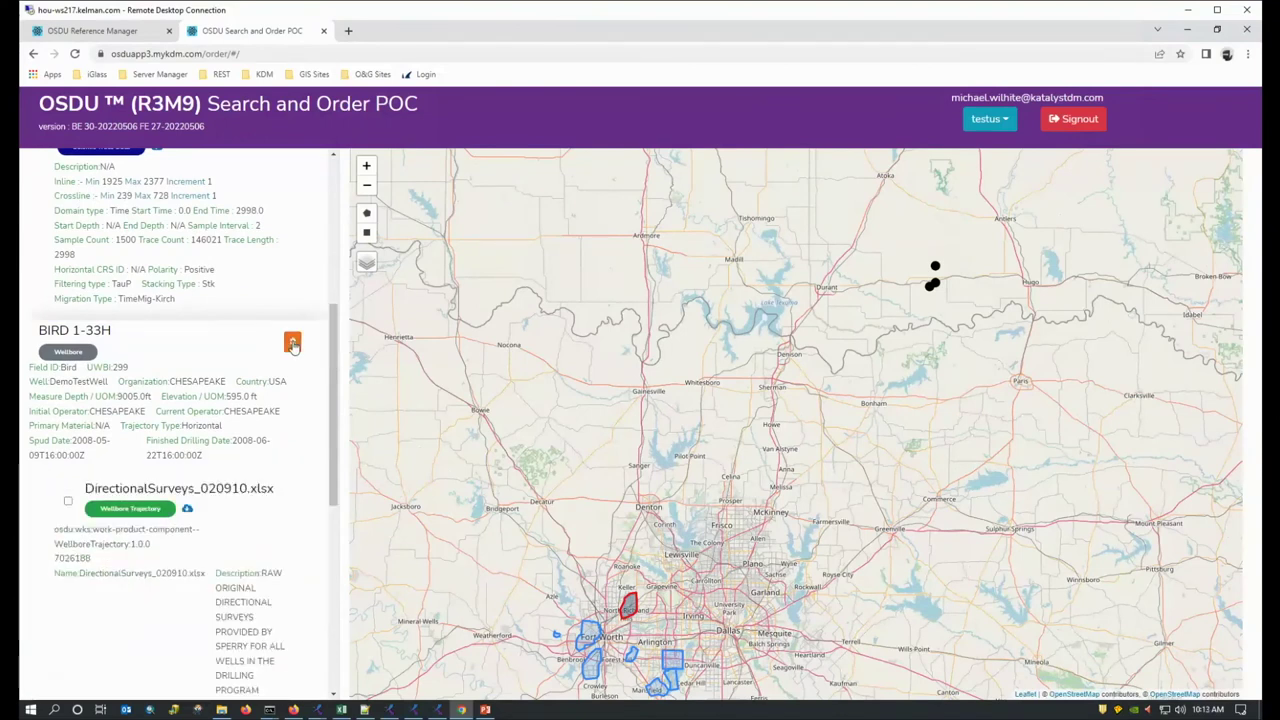
drag(334, 416, 343, 451)
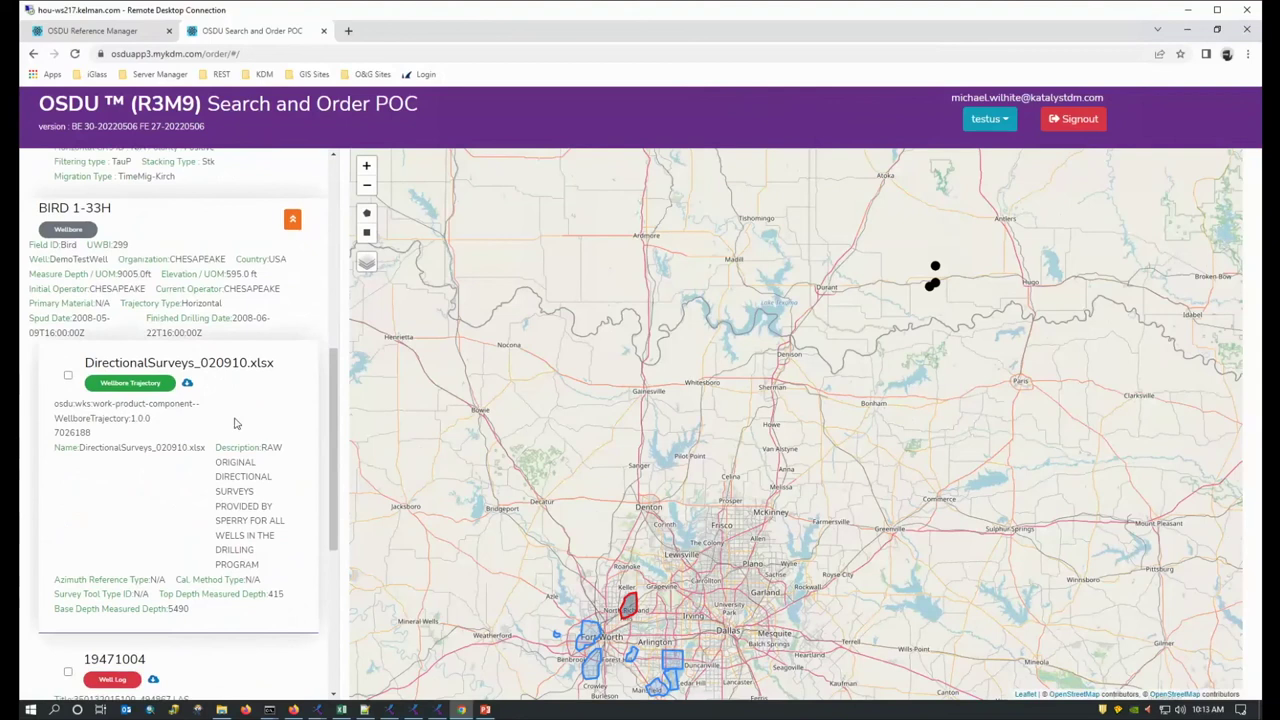
click(188, 385)
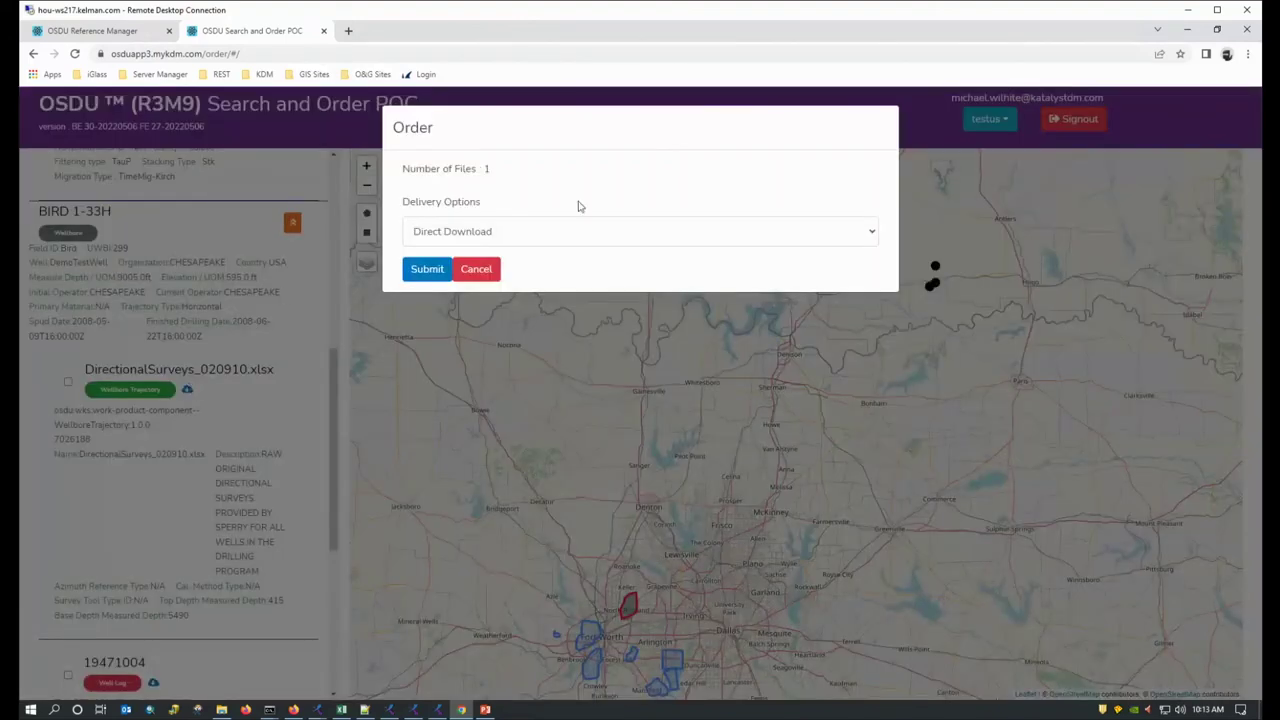
click(428, 272)
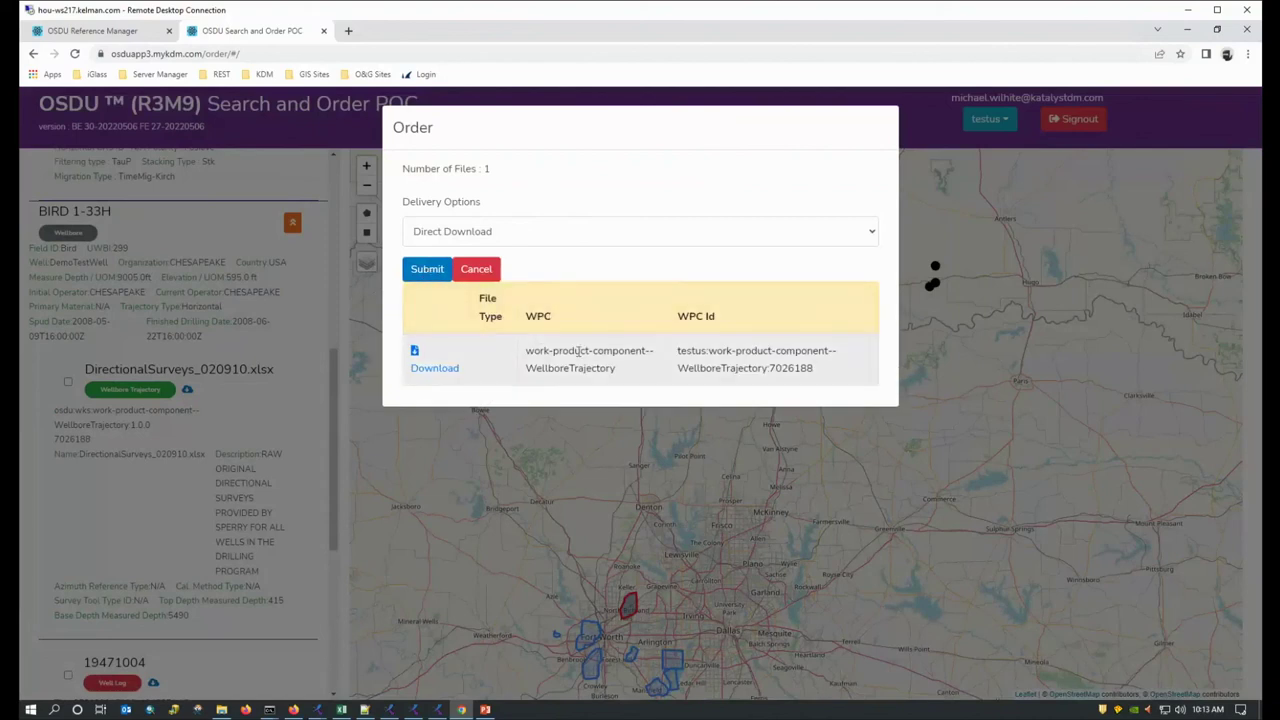
click(435, 370)
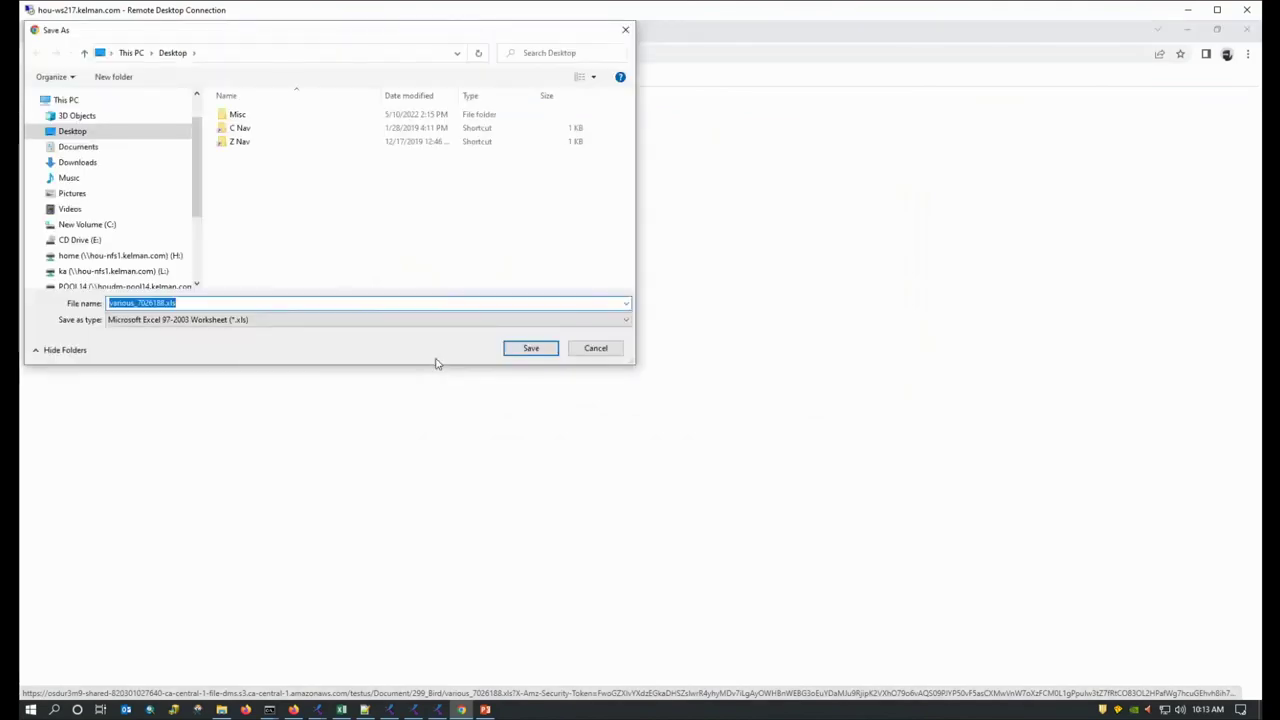
click(529, 349)
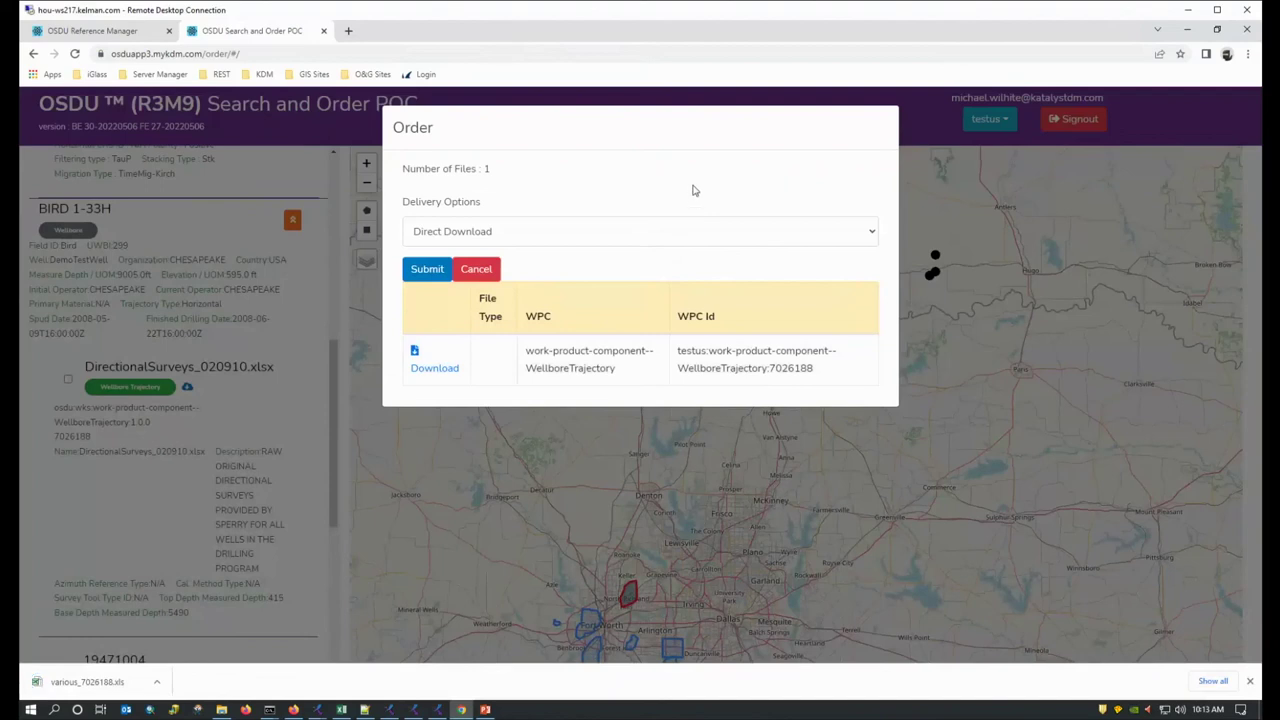
Step: Open the downloaded various_7026188.xls in Excel, examine its directional survey data, and return to the order in Chrome
click(1190, 31)
click(55, 250)
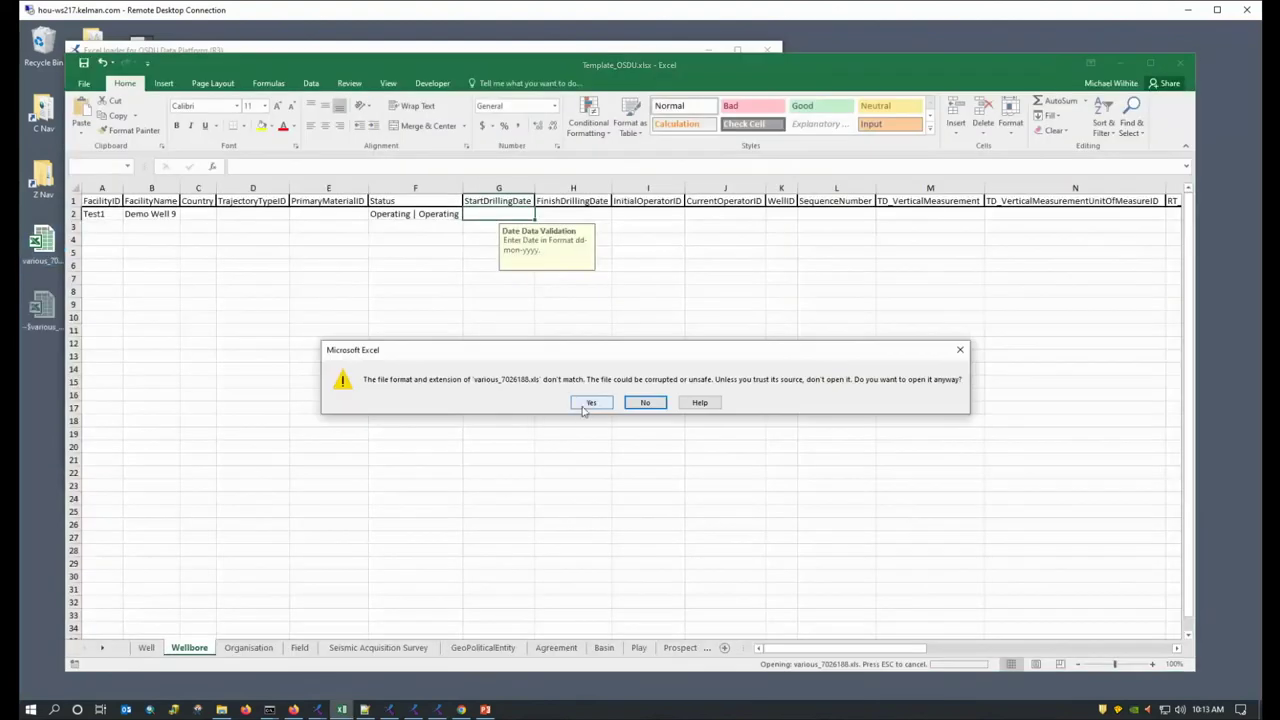
click(586, 404)
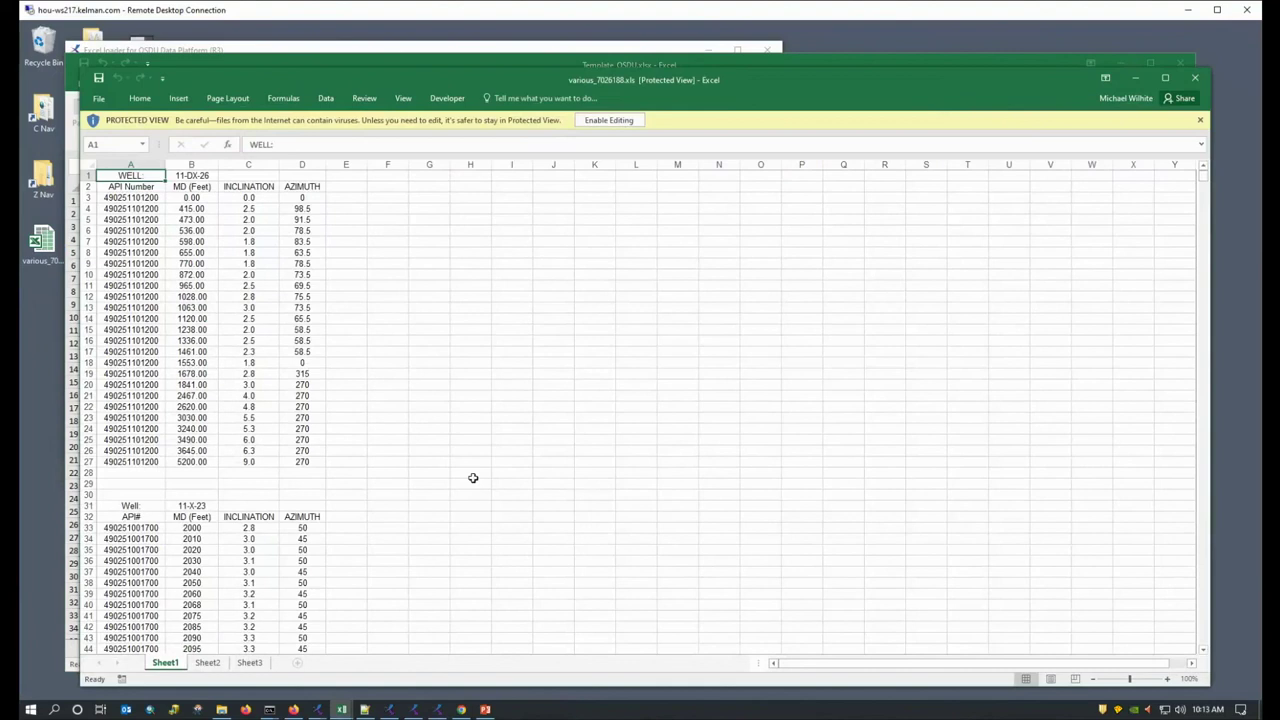
drag(1205, 180, 1205, 215)
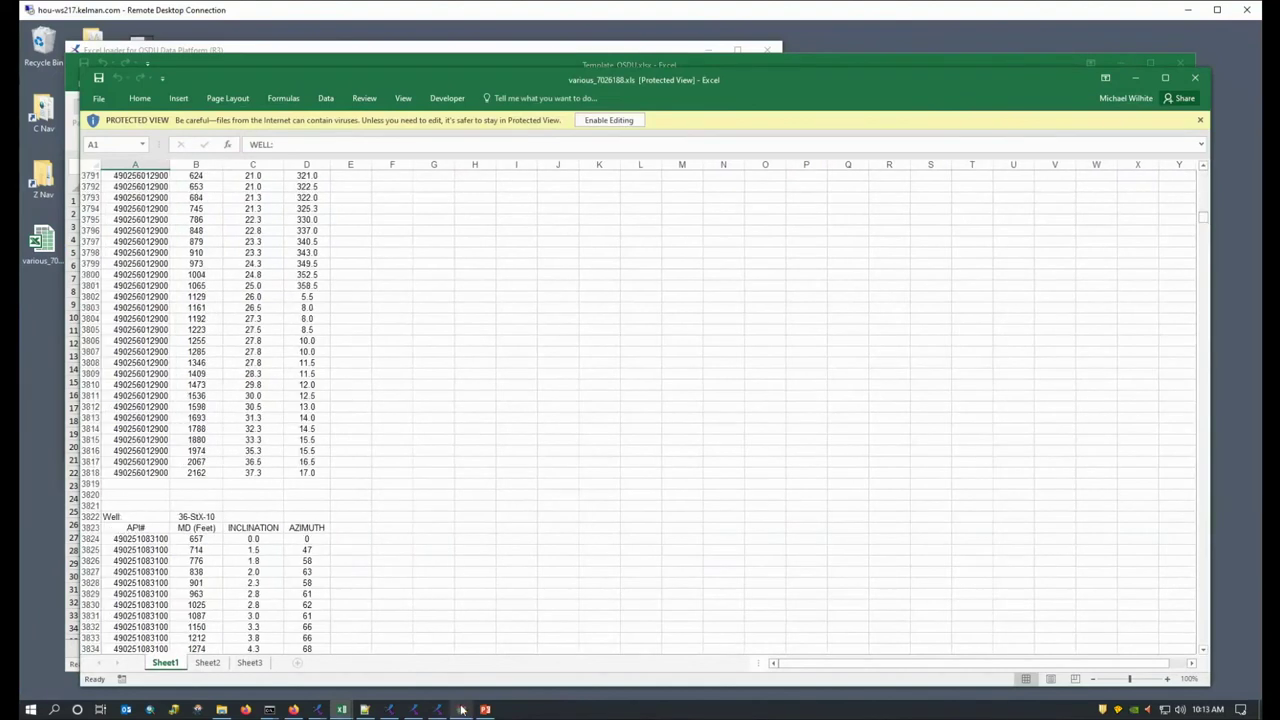
click(461, 709)
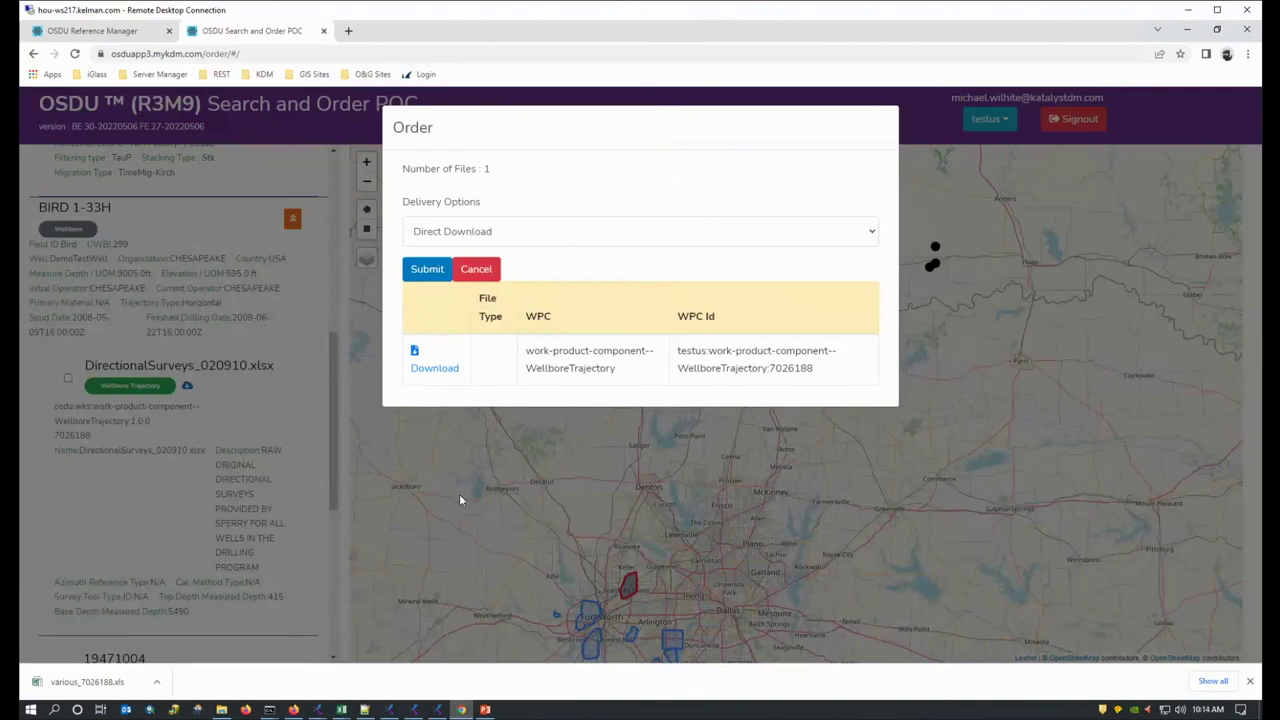
Step: Close the finished download order and select DirectionalSurveys_020910.xlsx and well log 19471004 under the BIRD 1-33H wellbore for delivery
click(409, 480)
scroll(211, 351, down, 1)
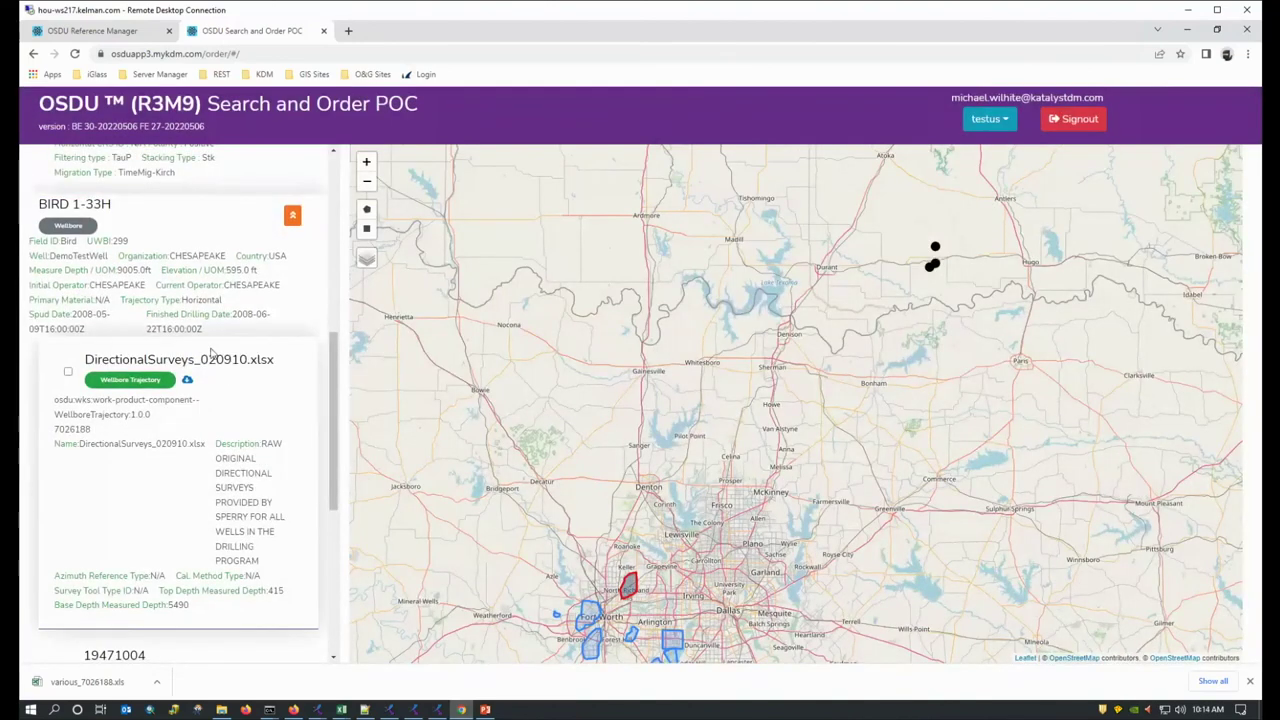
click(68, 372)
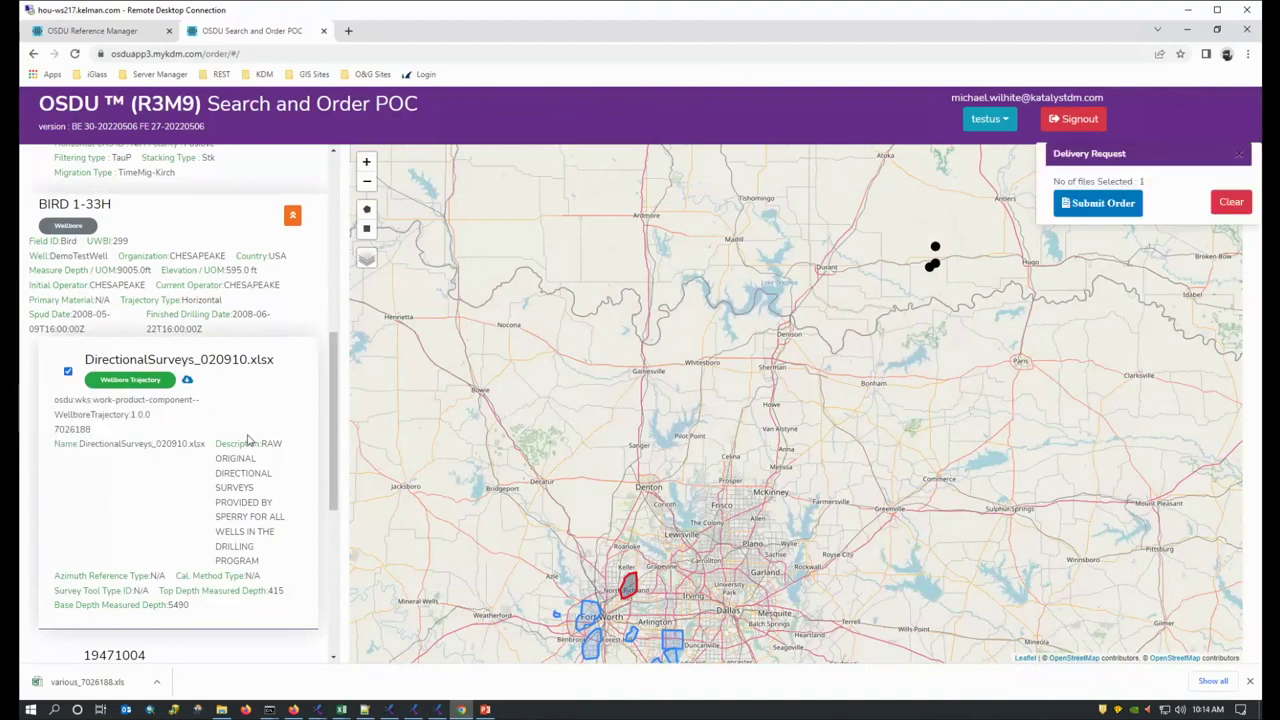
scroll(252, 437, down, 2)
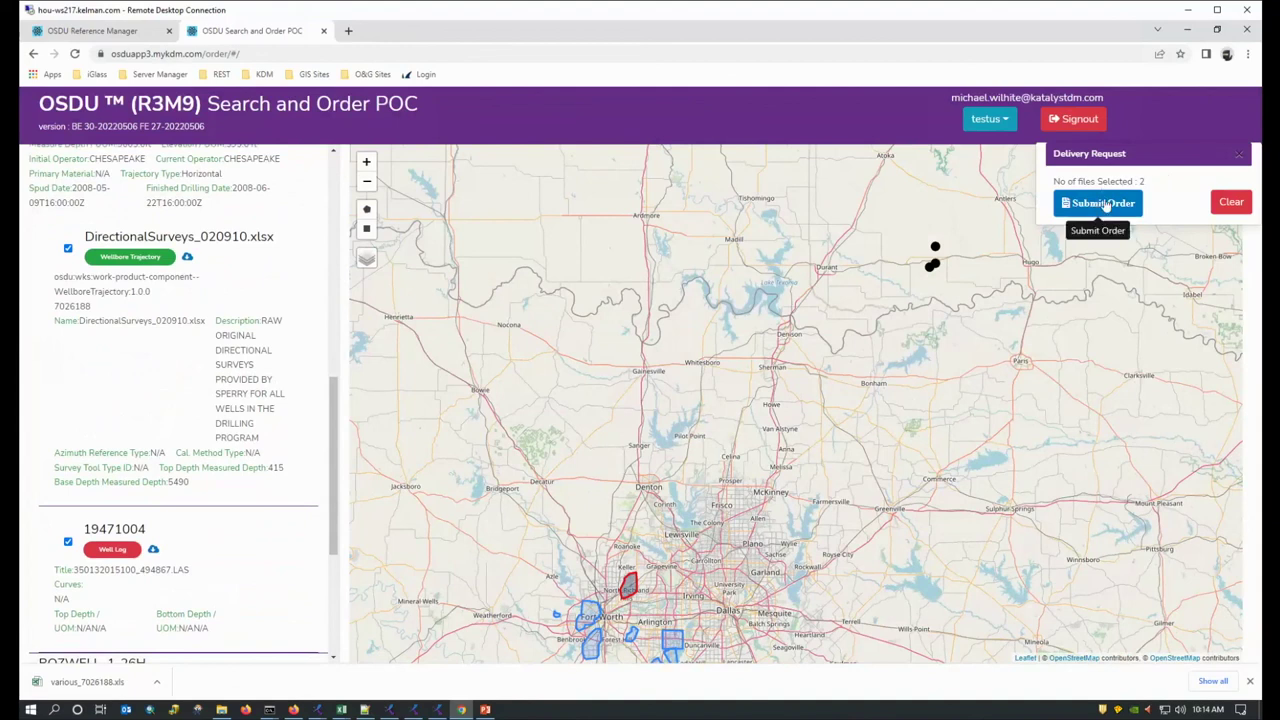
Step: Submit an order for both selected files with delivery option S3 (Copy to bucket kdmdemous-osdu-r3m9) and review the resulting file paths
click(1101, 203)
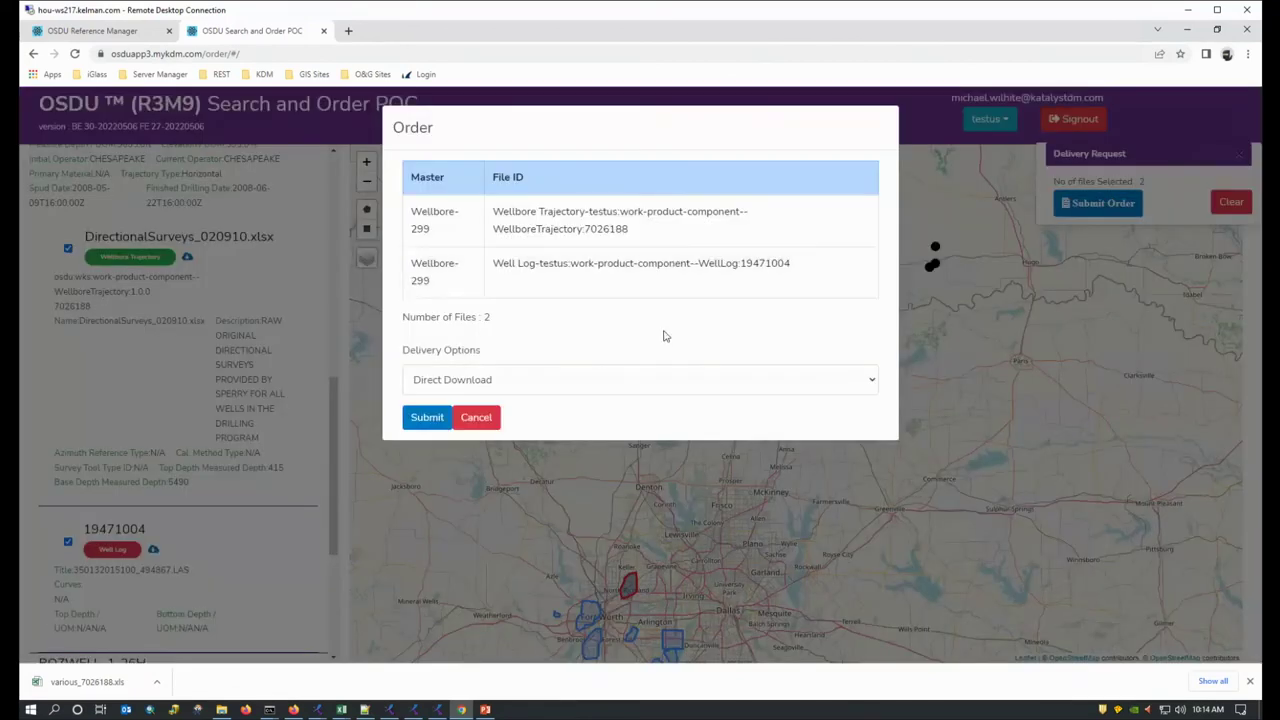
click(676, 385)
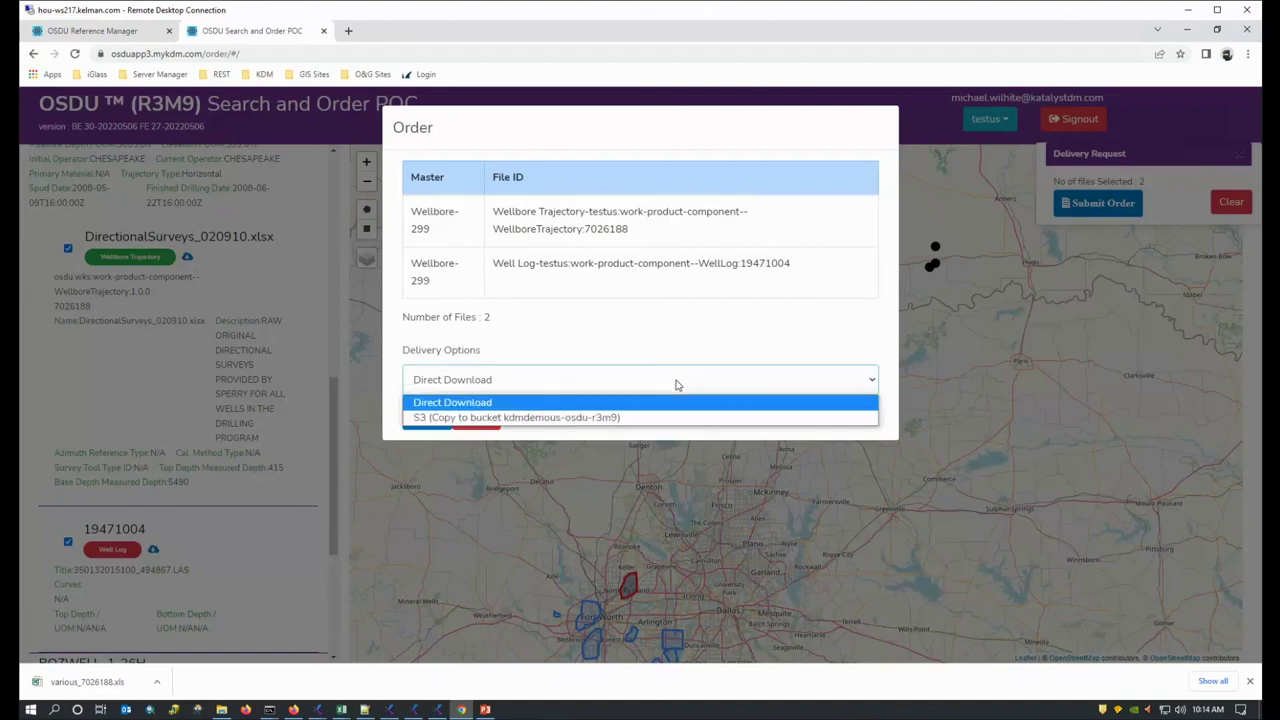
click(627, 418)
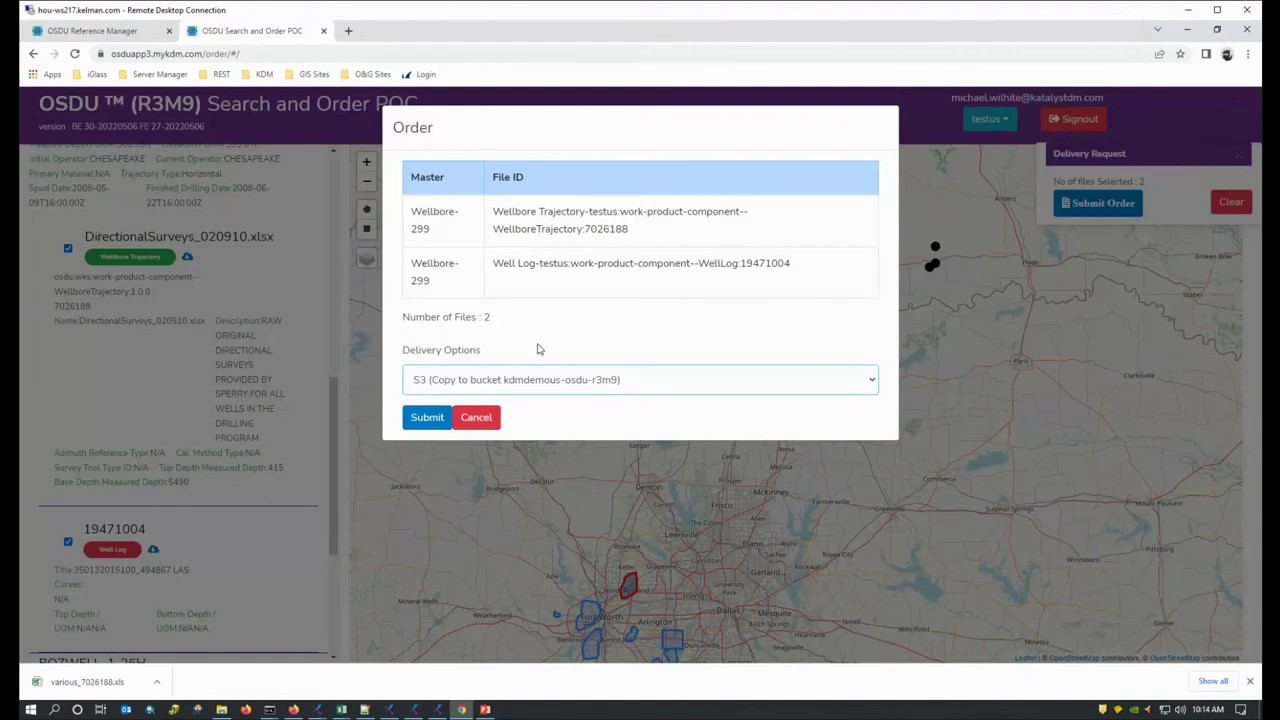
click(426, 418)
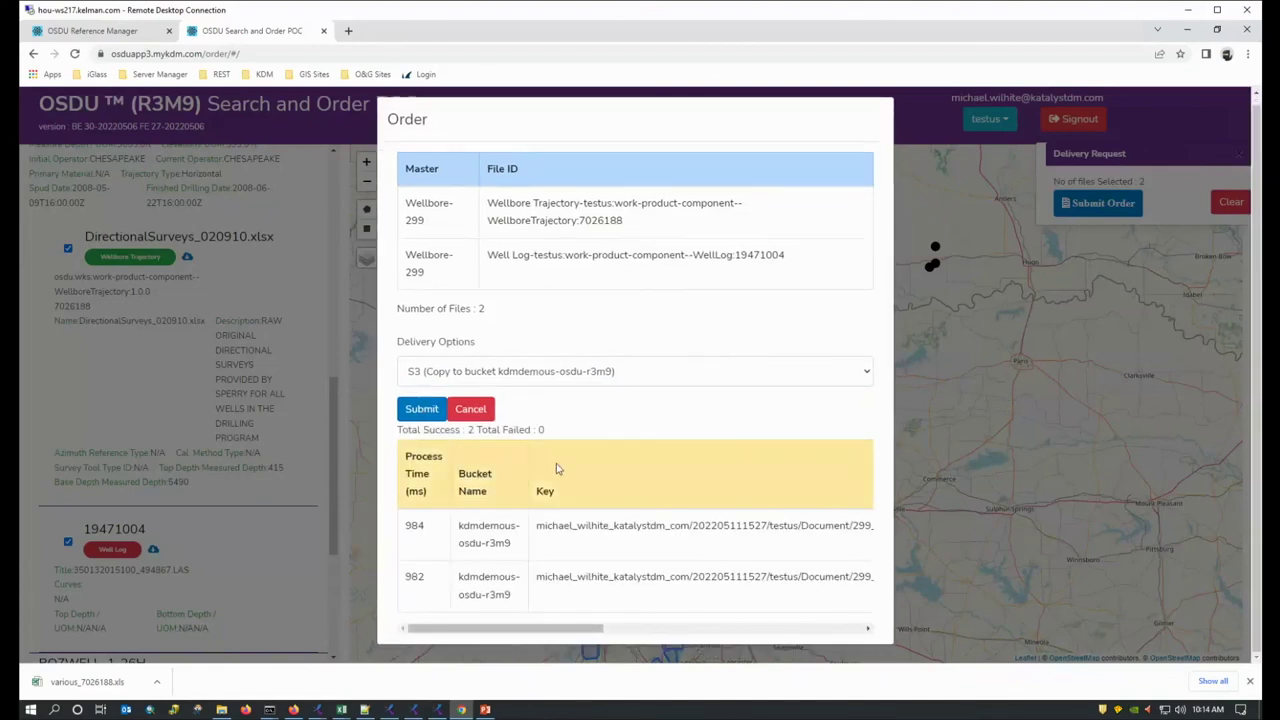
drag(542, 628, 657, 628)
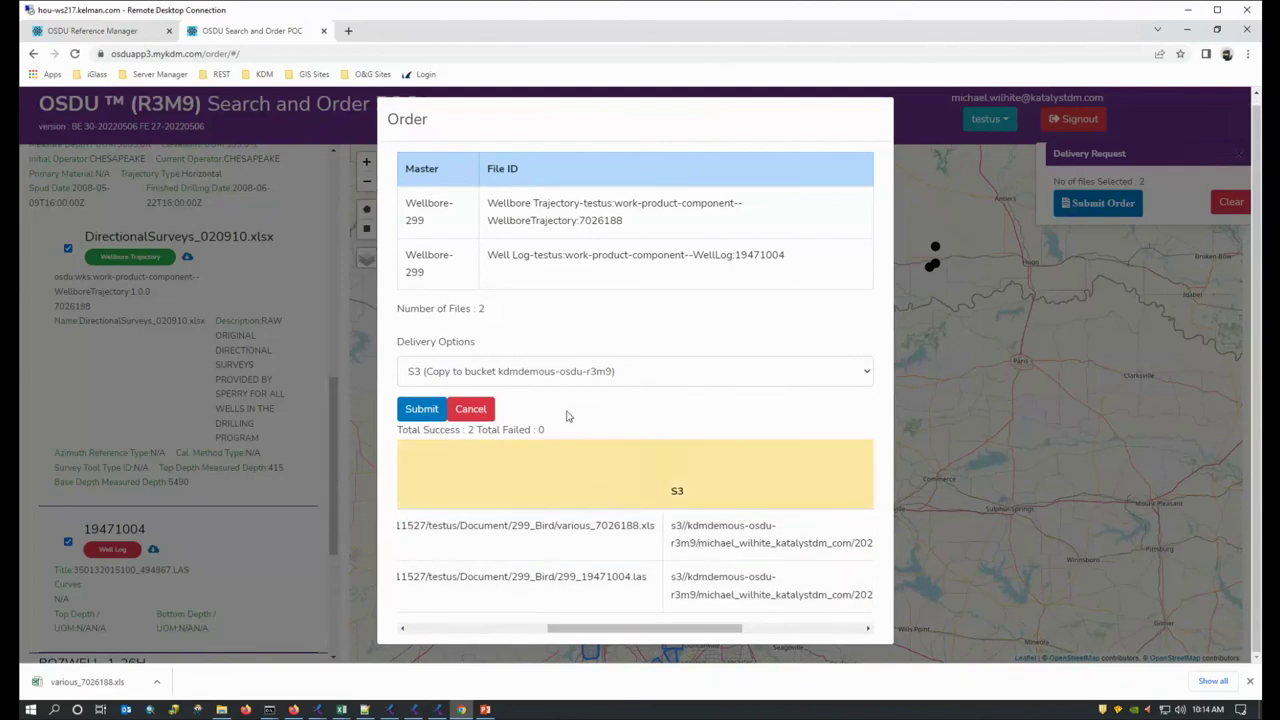
click(474, 409)
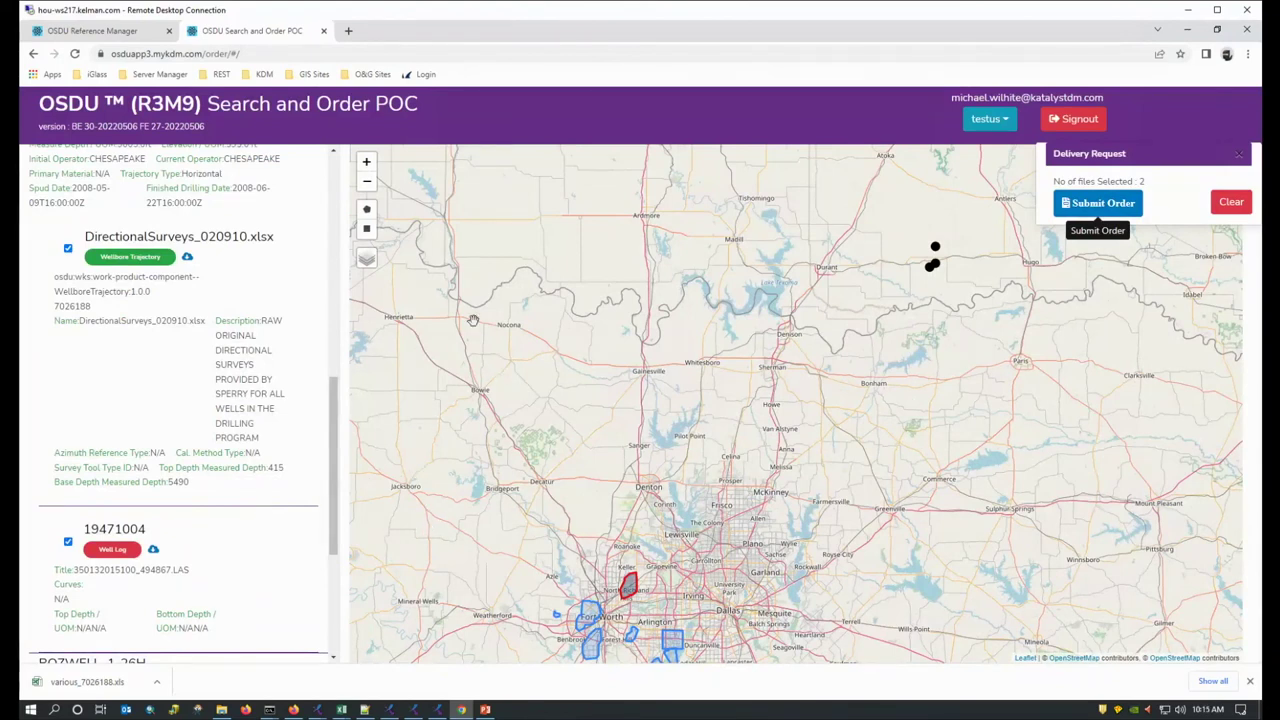
click(110, 36)
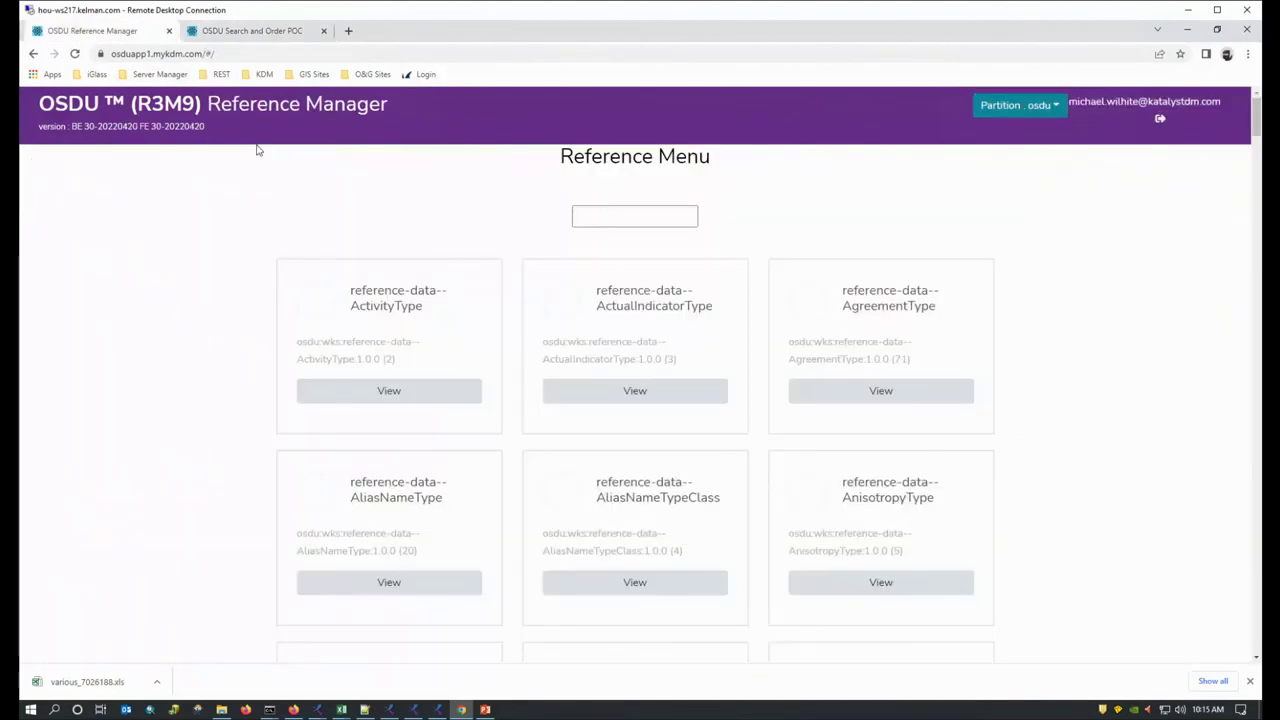
click(252, 31)
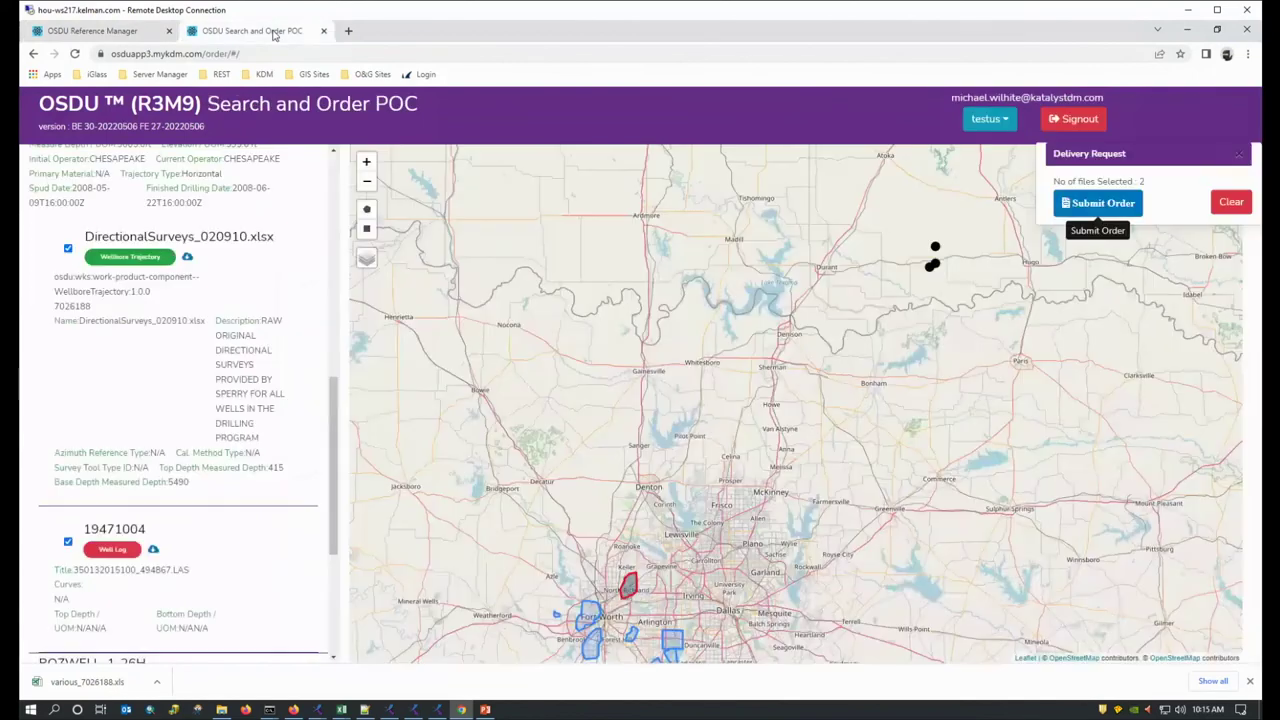